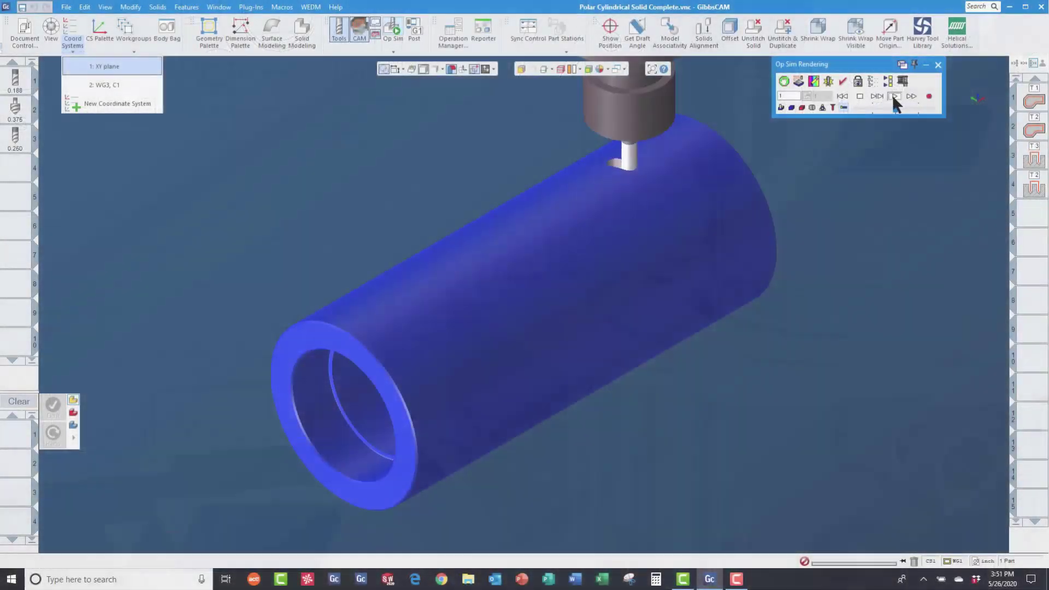
Step: Play the Op Sim rendering so the tool cuts the slot into the blue stock cylinder
{"action": "left_click", "coordinate": [893, 96]}
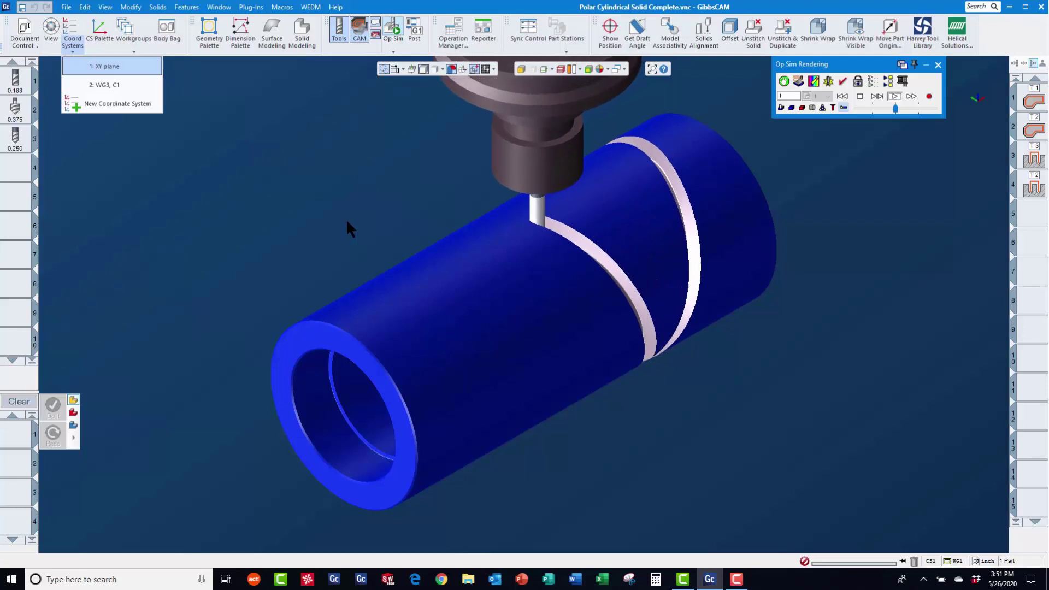
{"action": "left_click", "coordinate": [66, 7]}
Step: Open Polar Cylindrical Solid Initial.vnc from the Desktop
{"action": "left_click", "coordinate": [64, 10]}
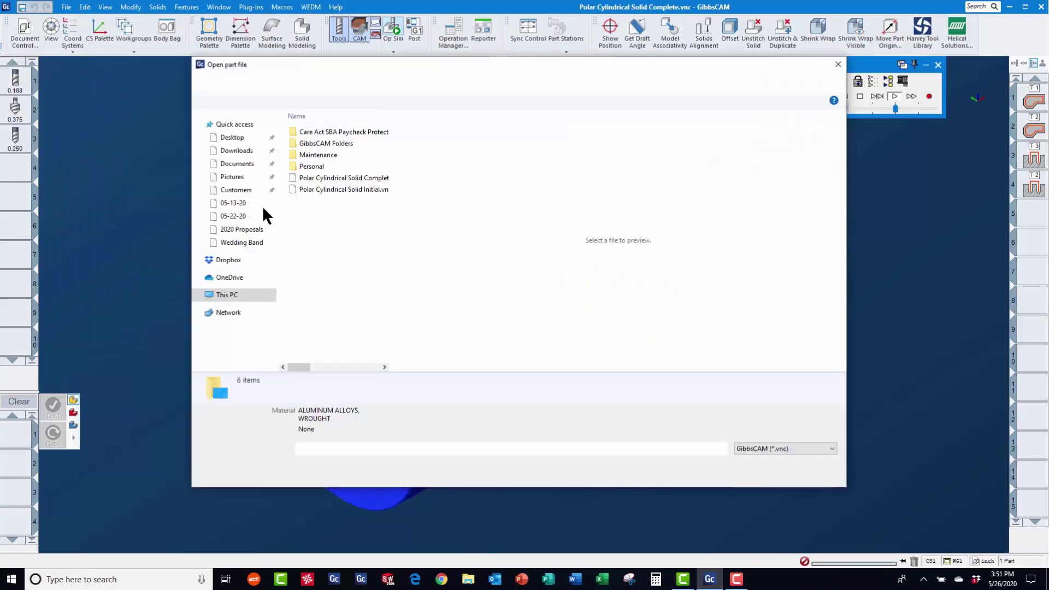
{"action": "left_click", "coordinate": [314, 189]}
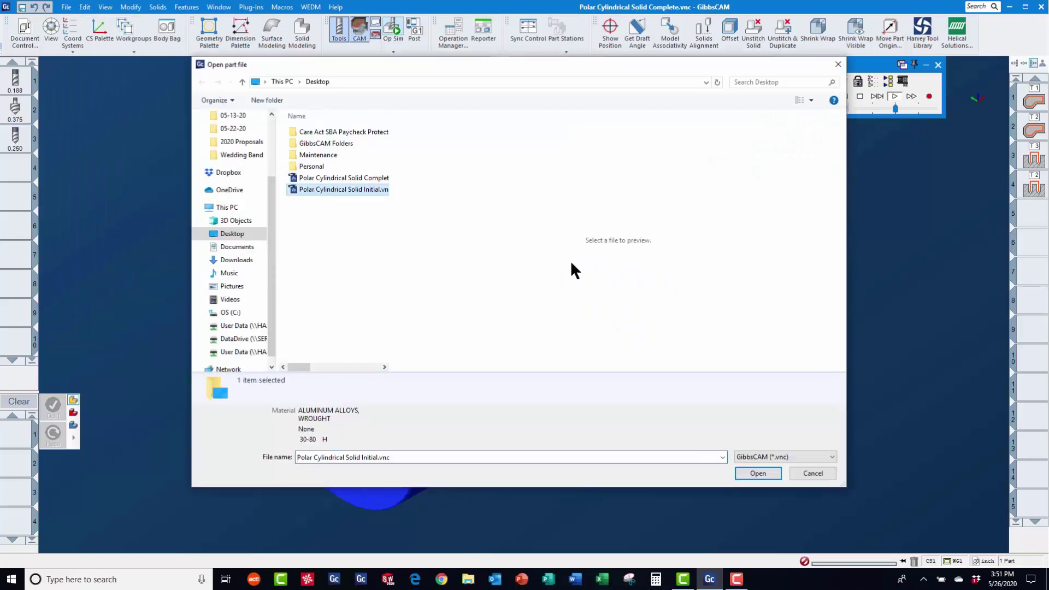
{"action": "left_click", "coordinate": [755, 473]}
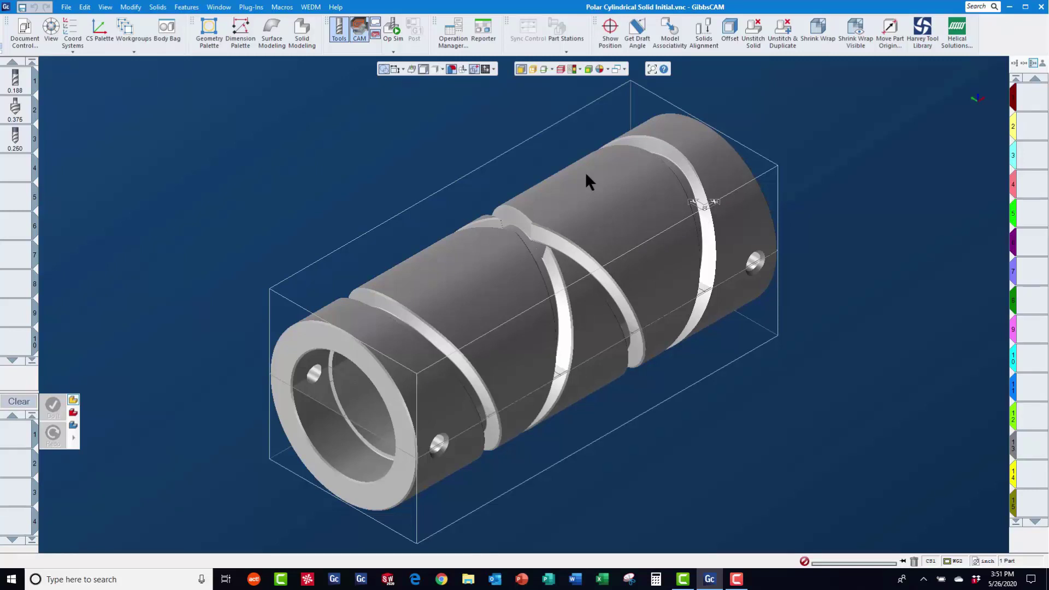
Step: Cut a horizontal slice plane, extract the section profile as geometry, then remove the slice
{"action": "left_click", "coordinate": [552, 70]}
{"action": "left_click", "coordinate": [546, 93]}
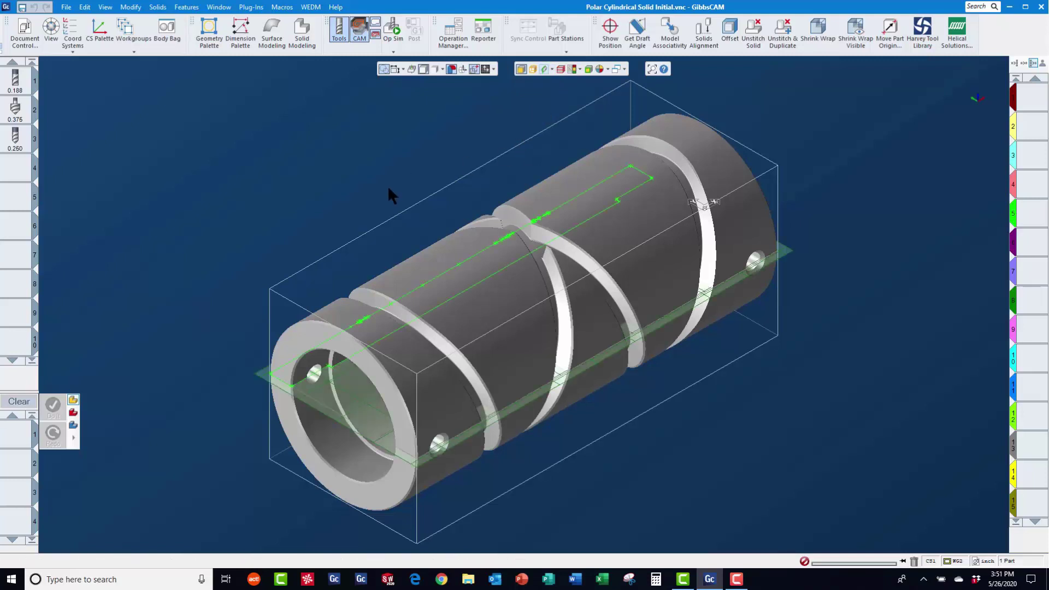
{"action": "left_click", "coordinate": [460, 291]}
{"action": "right_click", "coordinate": [459, 291]}
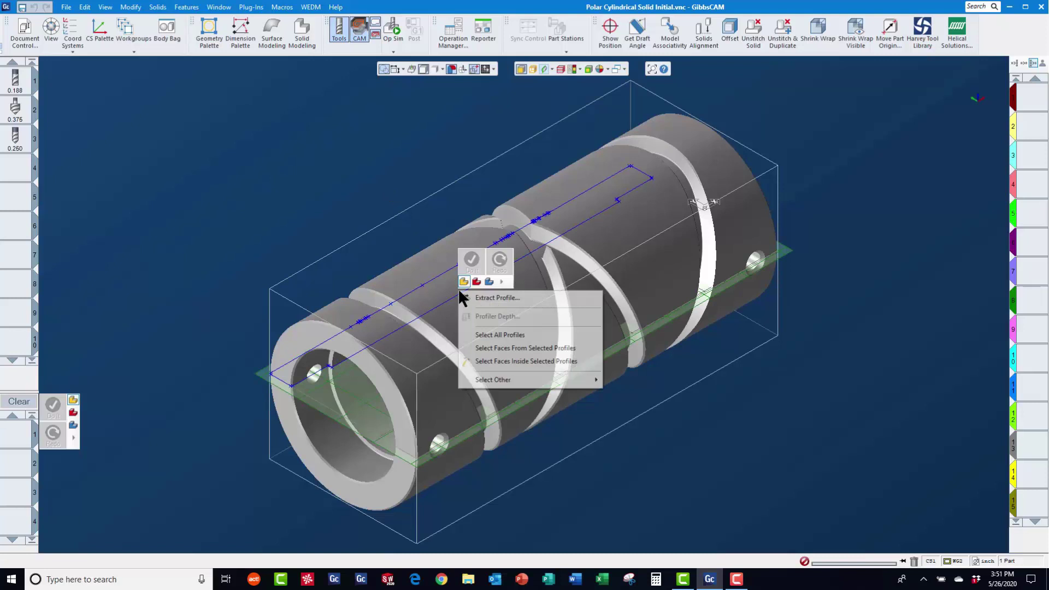
{"action": "left_click", "coordinate": [501, 298]}
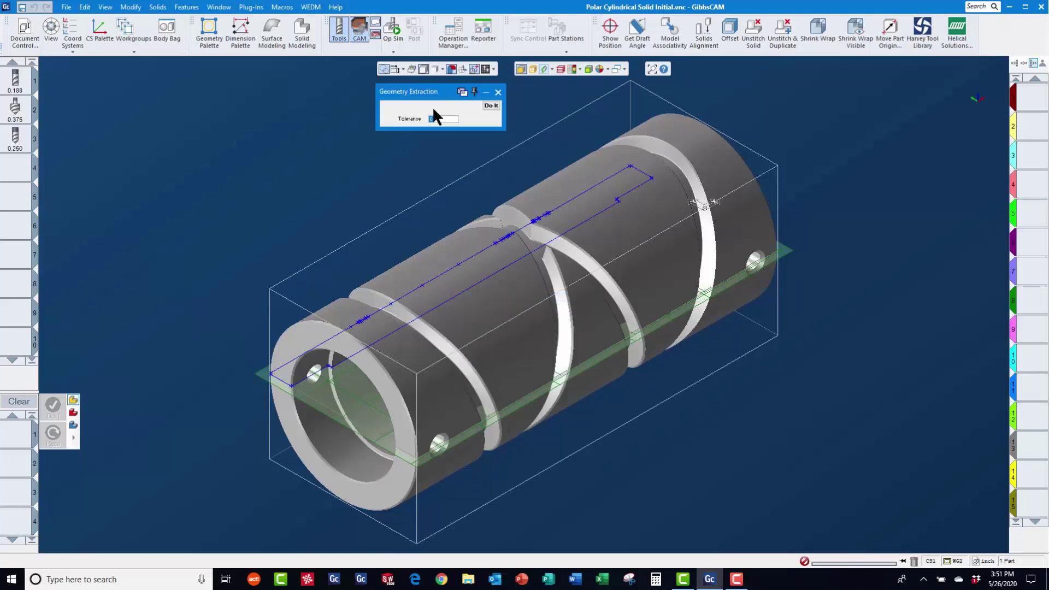
{"action": "left_click", "coordinate": [489, 105]}
{"action": "left_click", "coordinate": [544, 70]}
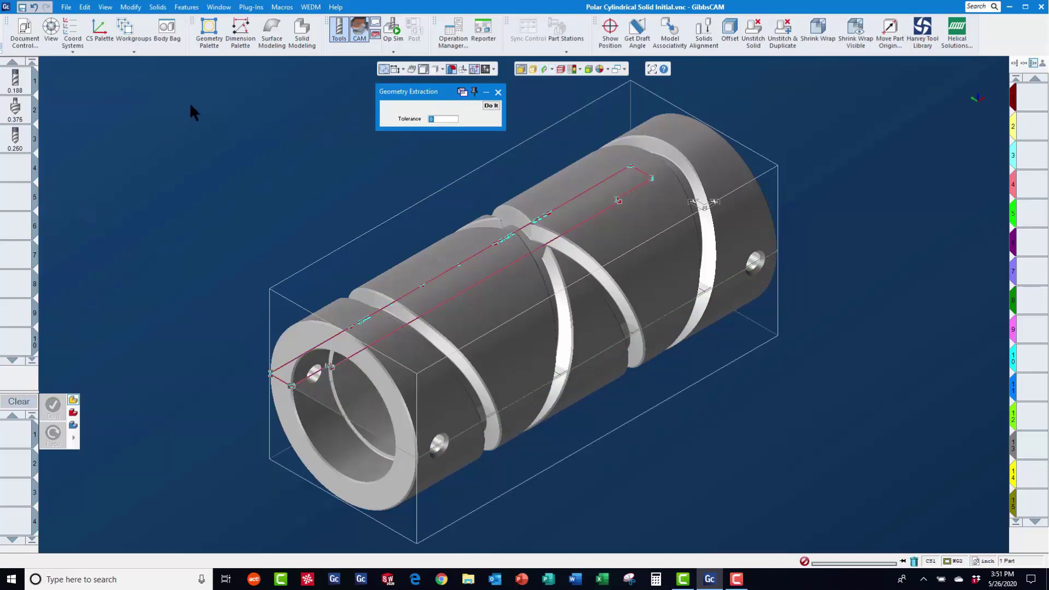
Step: Revolve the extracted profile a full 360 degrees into a solid
{"action": "left_click", "coordinate": [302, 37]}
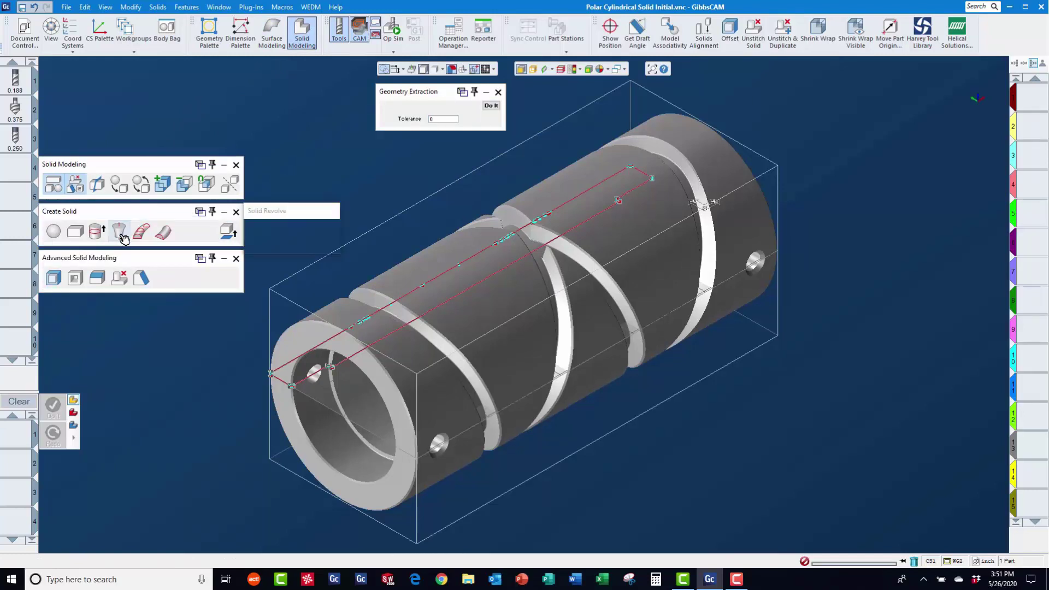
{"action": "left_click", "coordinate": [121, 234]}
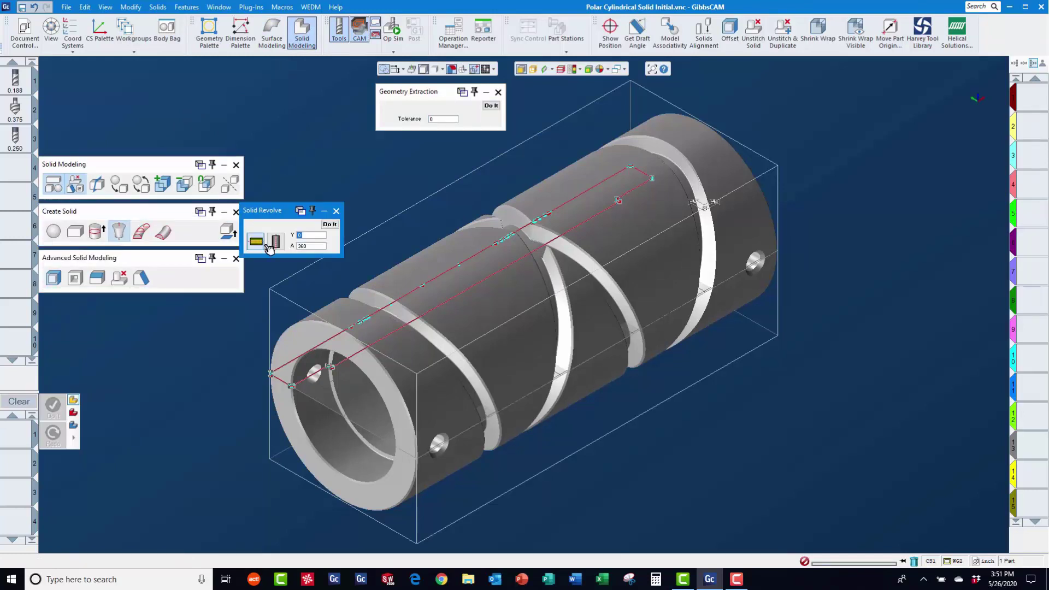
{"action": "left_click", "coordinate": [331, 224]}
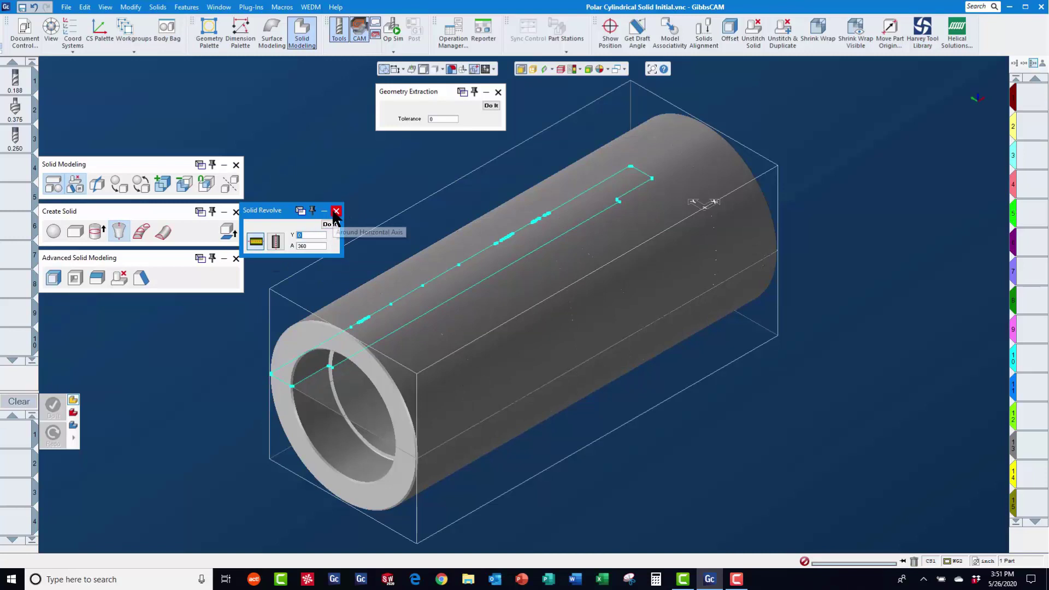
{"action": "left_click", "coordinate": [336, 211]}
{"action": "left_click", "coordinate": [236, 211]}
{"action": "left_click", "coordinate": [236, 165]}
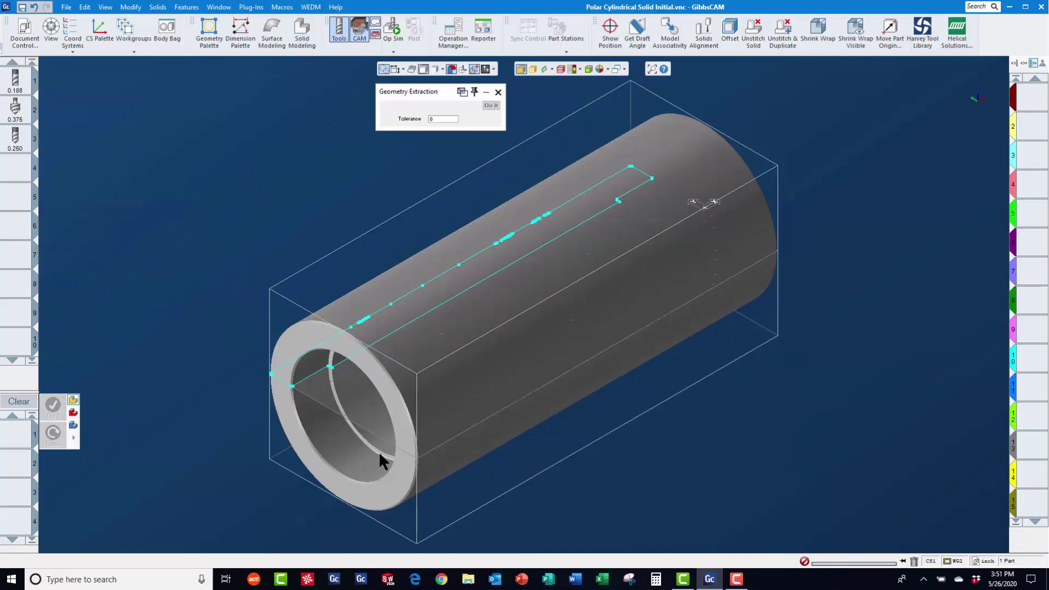
Step: Set the revolved solid's body type to Stock and show it as Revolve(15) in the Body Bag
{"action": "right_click", "coordinate": [400, 424]}
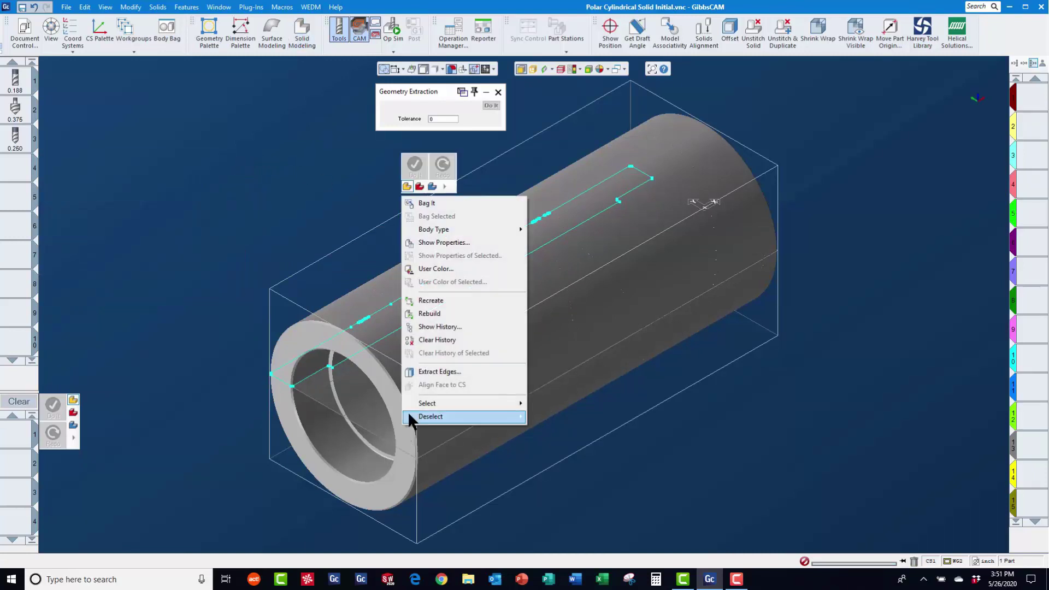
{"action": "mouse_move", "coordinate": [463, 231]}
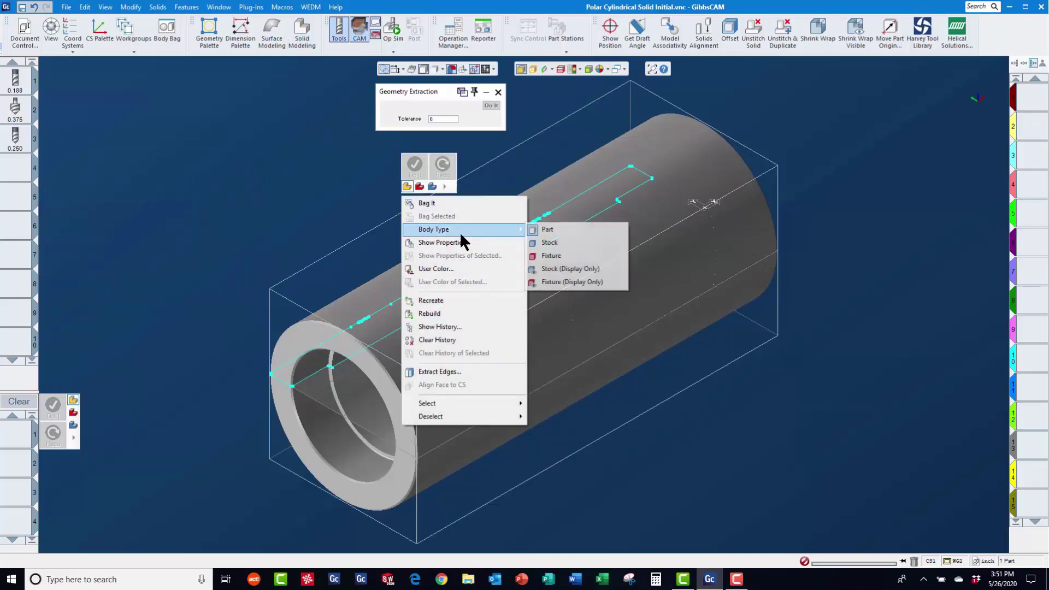
{"action": "left_click", "coordinate": [547, 243]}
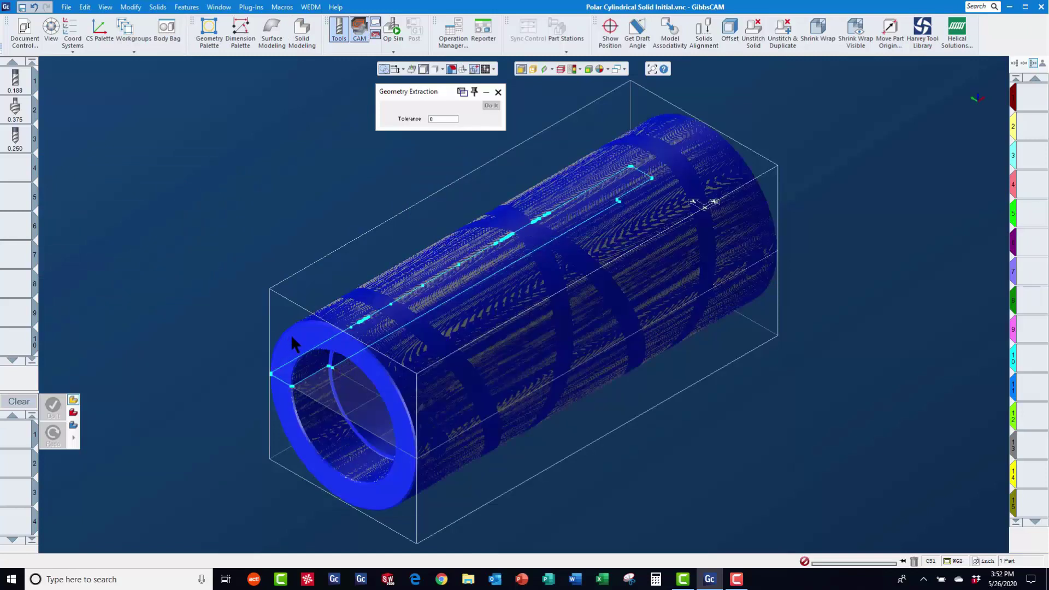
{"action": "left_click", "coordinate": [292, 332]}
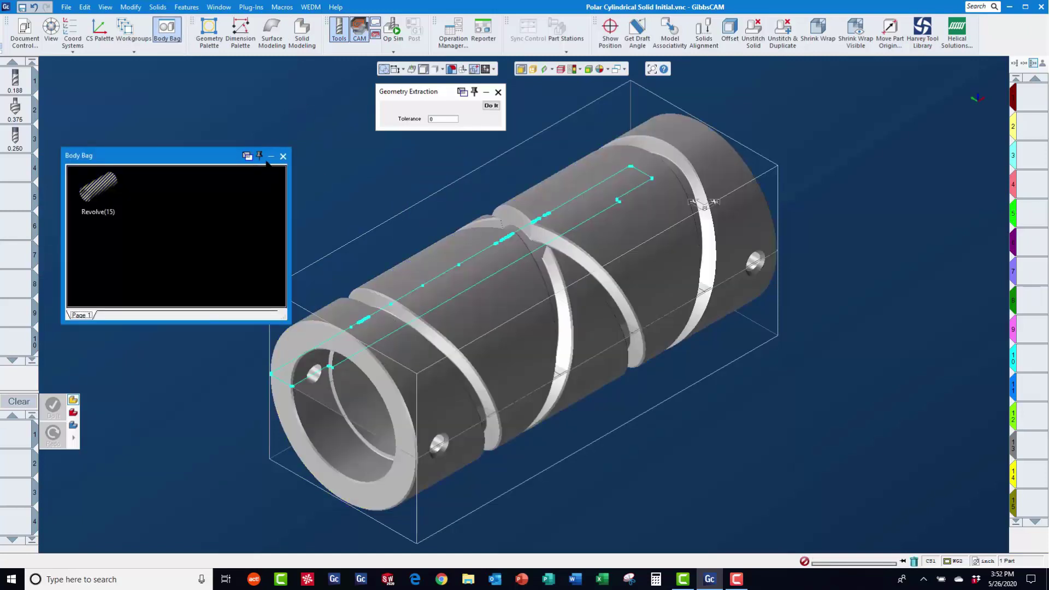
Step: Make Chamfer Geometry the active workgroup
{"action": "left_click", "coordinate": [282, 157]}
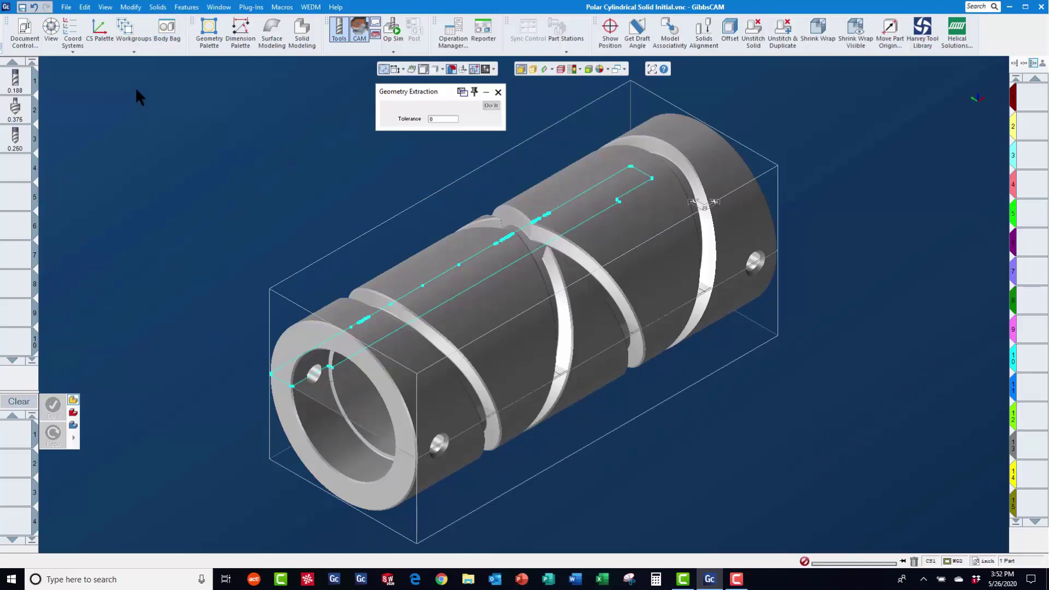
{"action": "left_click", "coordinate": [129, 32]}
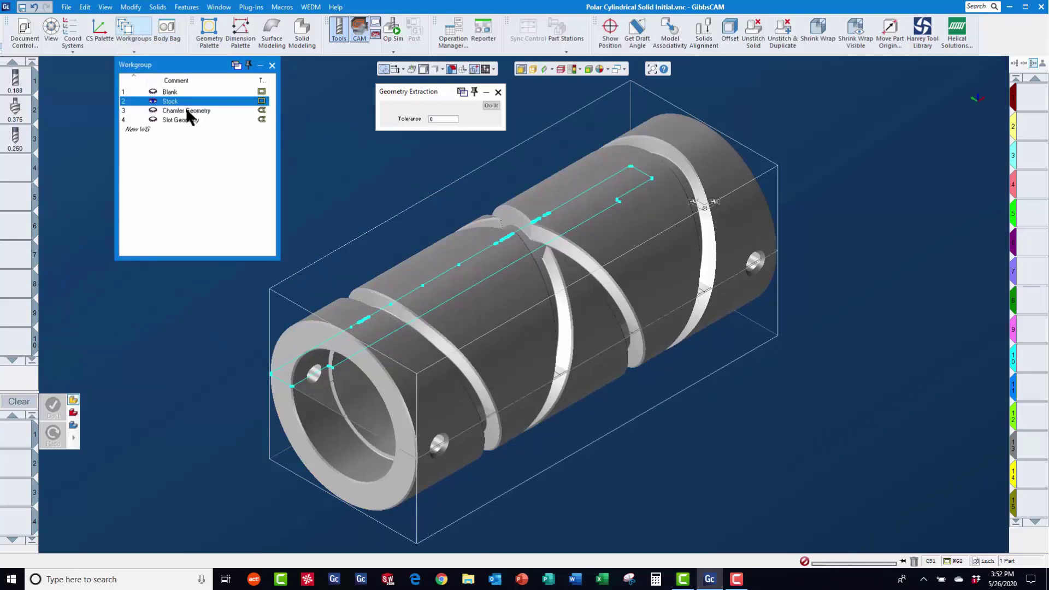
{"action": "left_click", "coordinate": [186, 110]}
Step: Select the five chamfer band faces and extract their edges as curves
{"action": "left_click", "coordinate": [374, 325]}
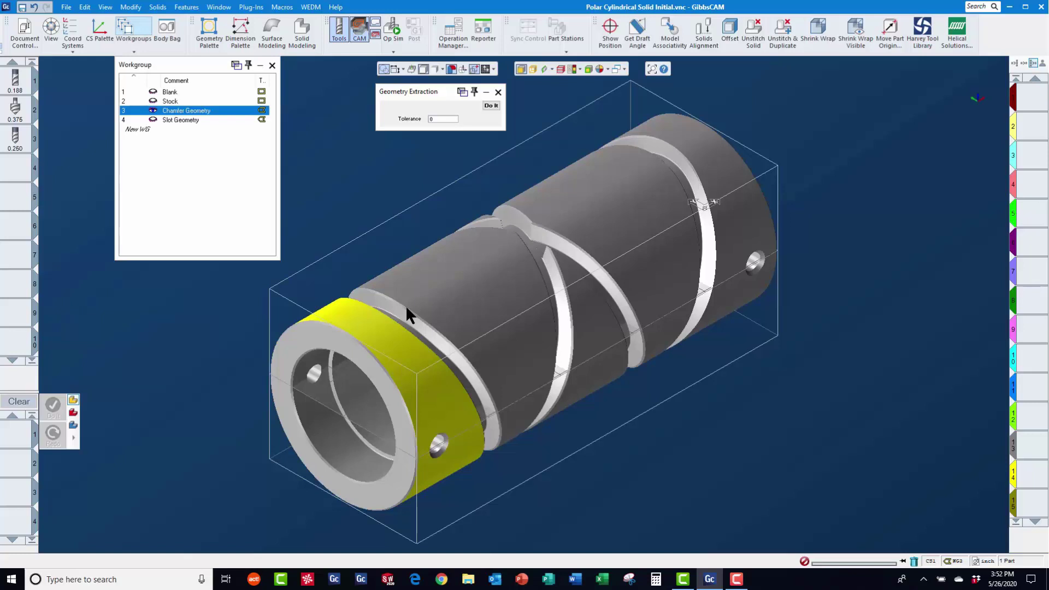
{"action": "left_click", "coordinate": [441, 281]}
{"action": "left_click", "coordinate": [583, 313]}
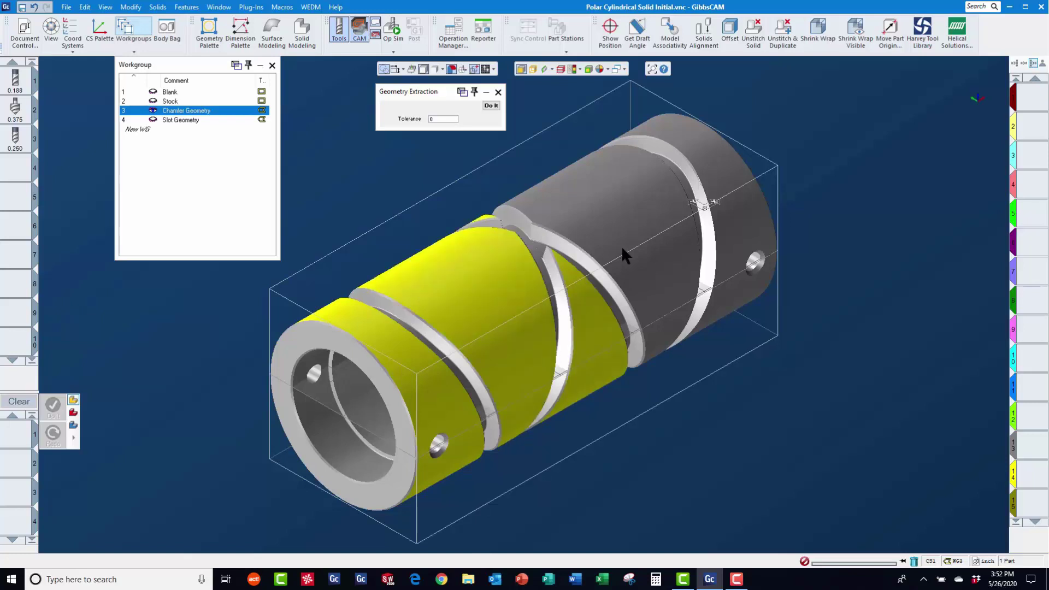
{"action": "left_click", "coordinate": [621, 246]}
{"action": "left_click", "coordinate": [729, 194]}
{"action": "right_click", "coordinate": [623, 213]}
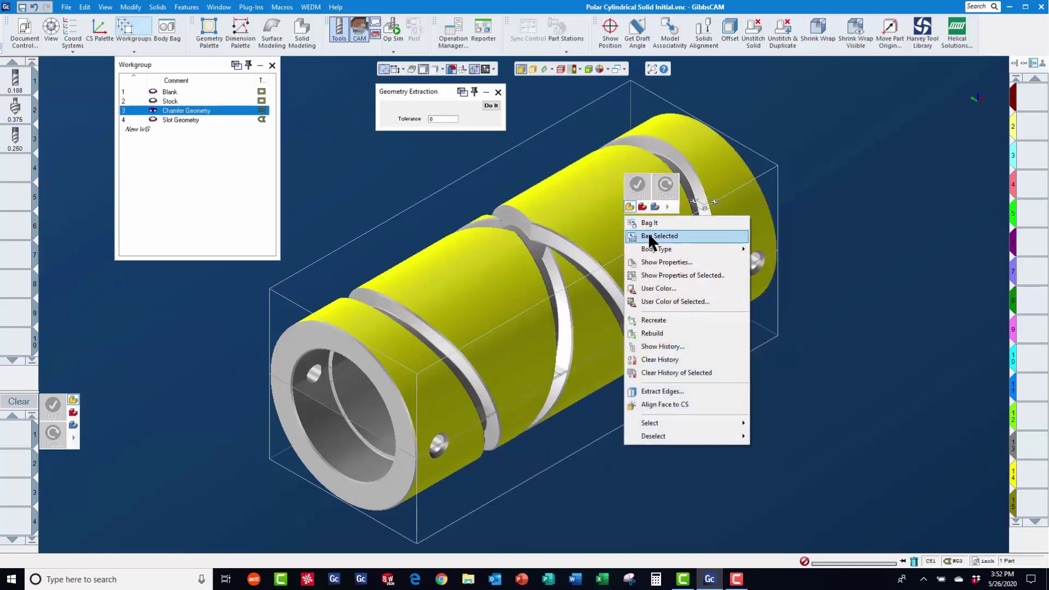
{"action": "left_click", "coordinate": [489, 105]}
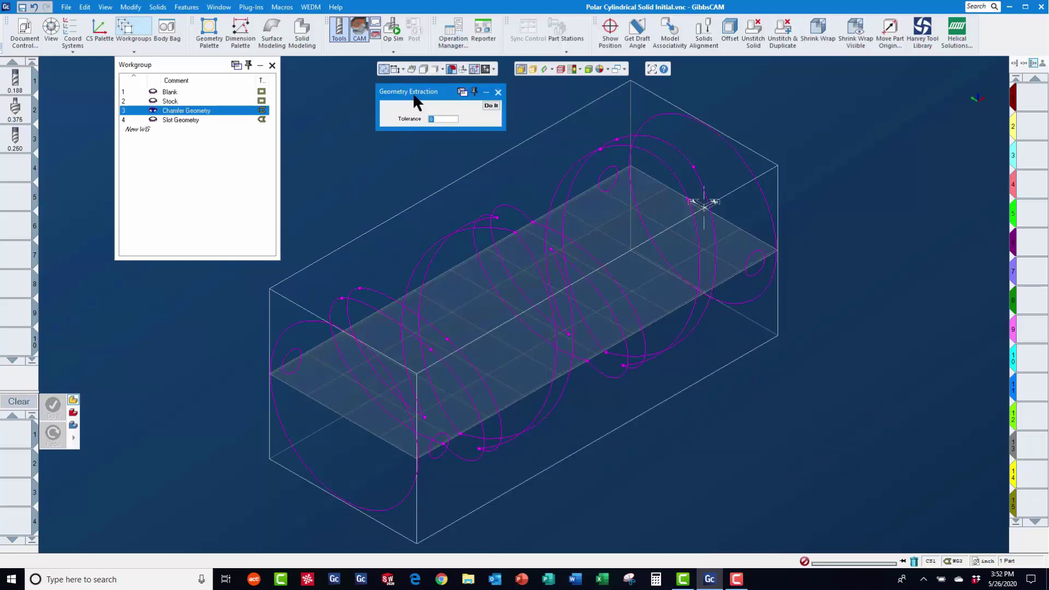
{"action": "left_click", "coordinate": [390, 185]}
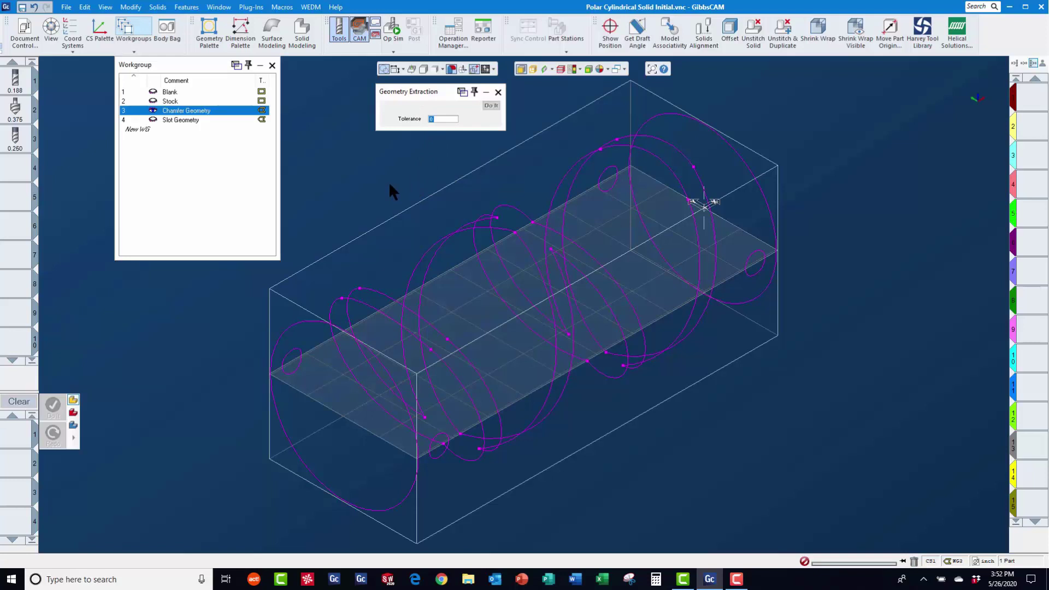
Step: Select all extracted chamfer curves, apply Change CS, then reselect them all
{"action": "key", "text": "ctrl+a"}
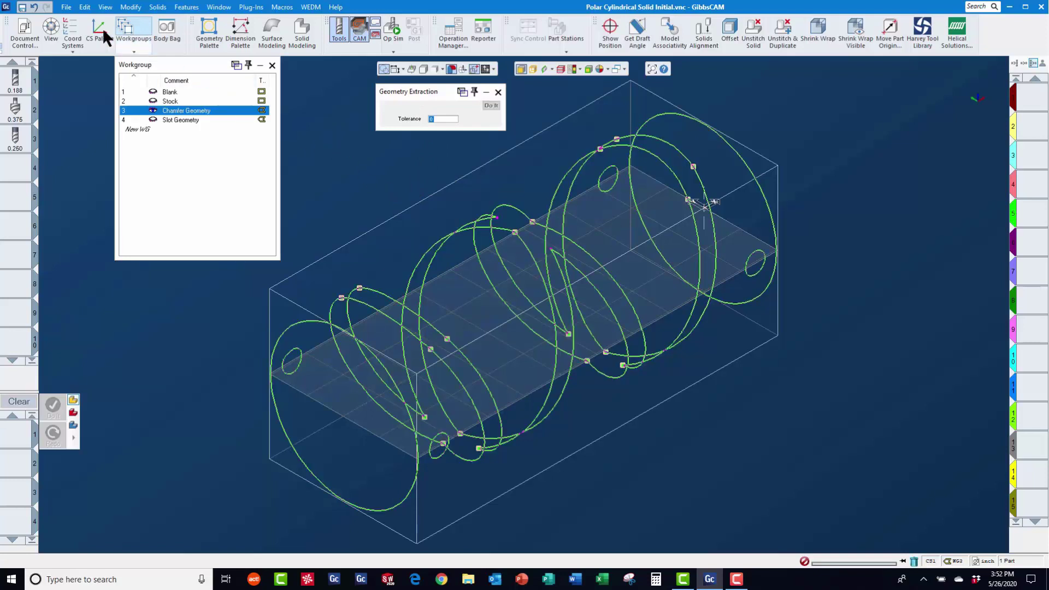
{"action": "left_click", "coordinate": [120, 9]}
{"action": "left_click", "coordinate": [120, 9]}
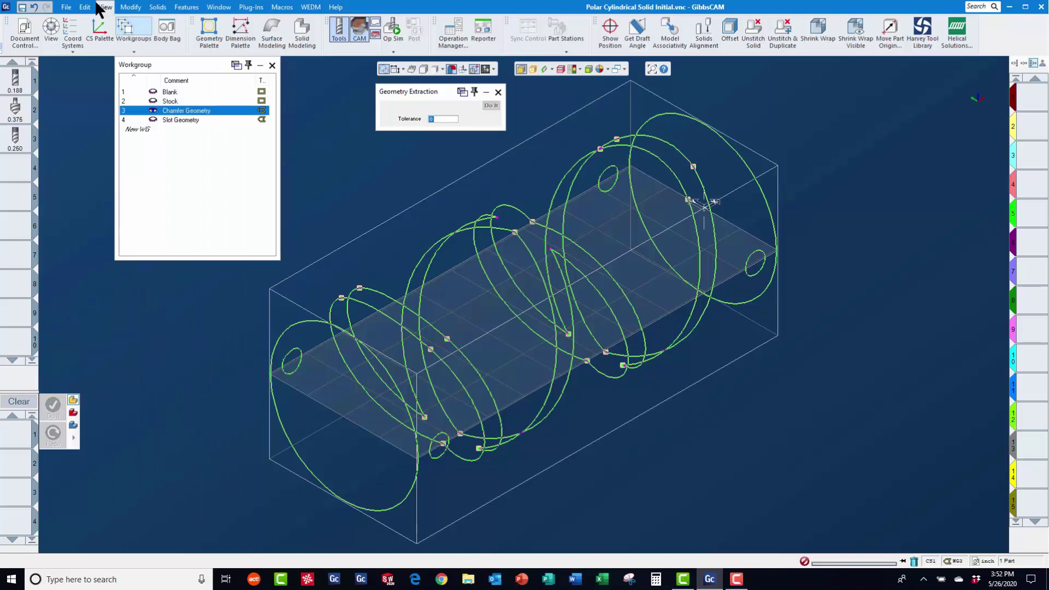
{"action": "left_click", "coordinate": [105, 7]}
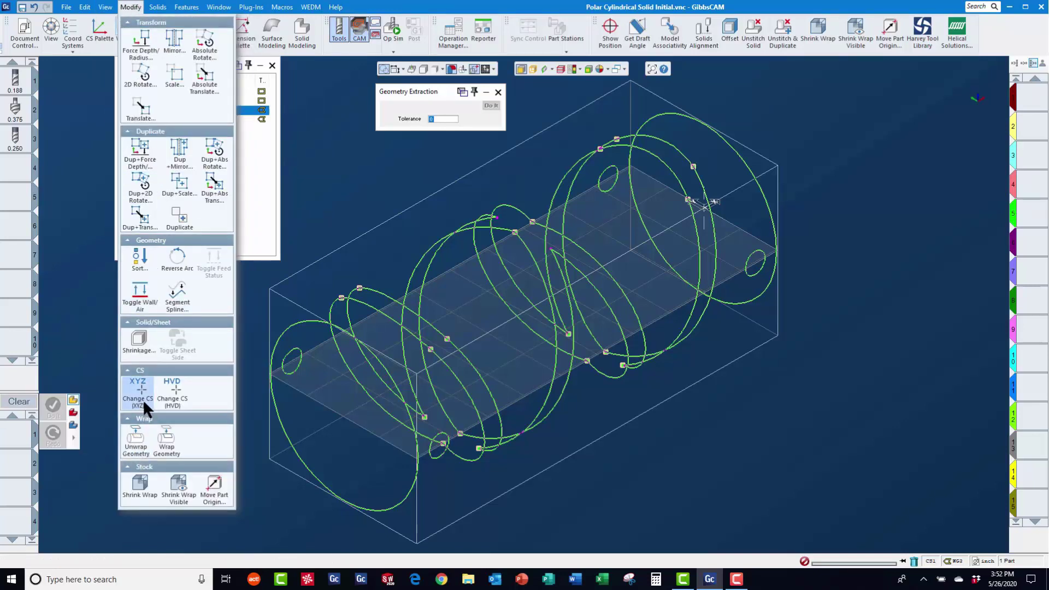
{"action": "left_click", "coordinate": [135, 440]}
{"action": "left_click", "coordinate": [411, 205]}
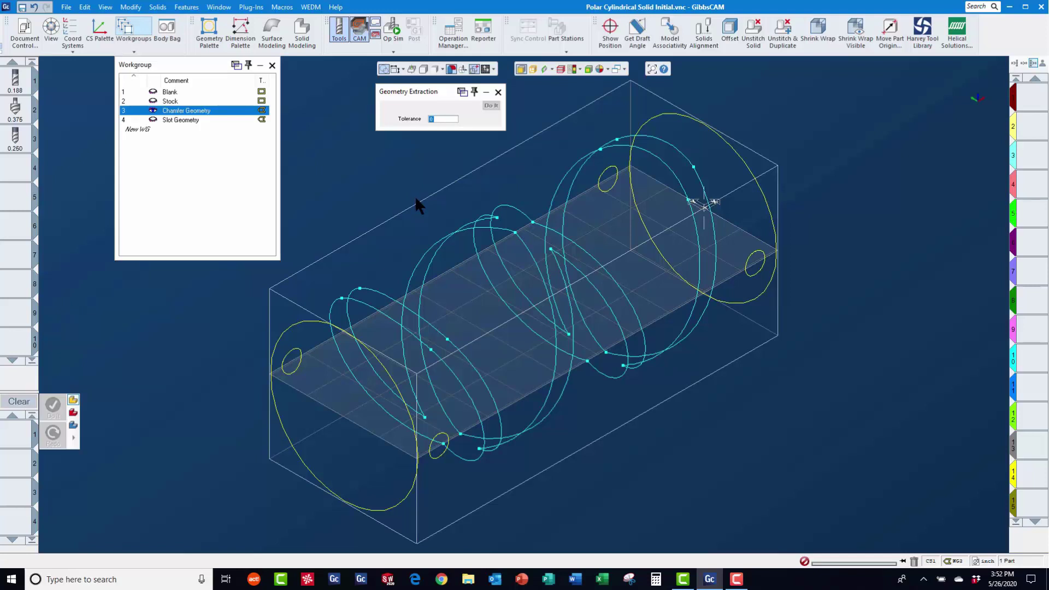
{"action": "key", "text": "ctrl+a"}
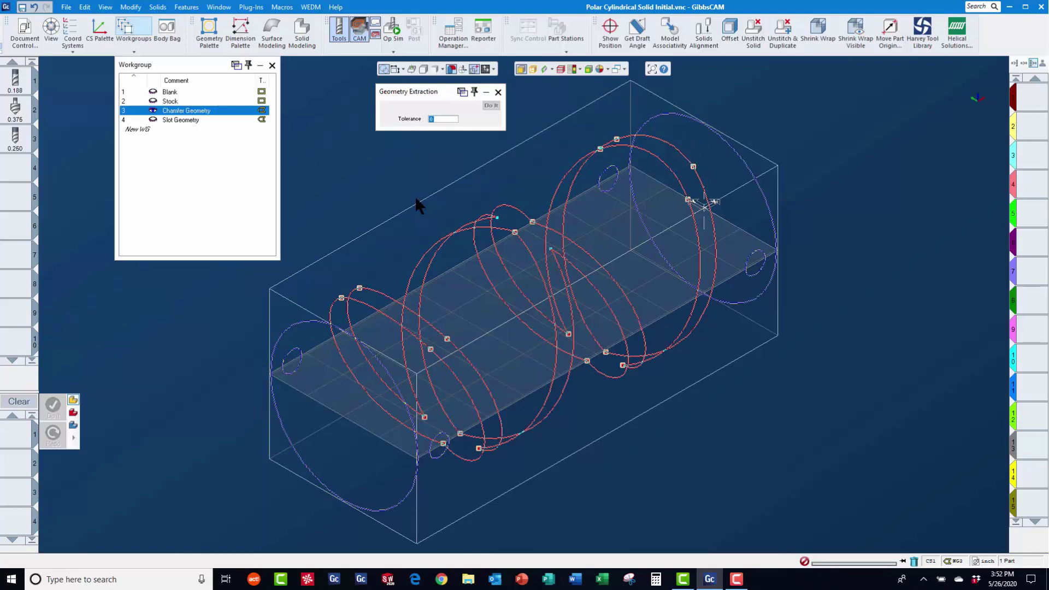
Step: Unwrap the selected chamfer curves into flat lines at radius 1.25, then deselect them
{"action": "left_click", "coordinate": [130, 6]}
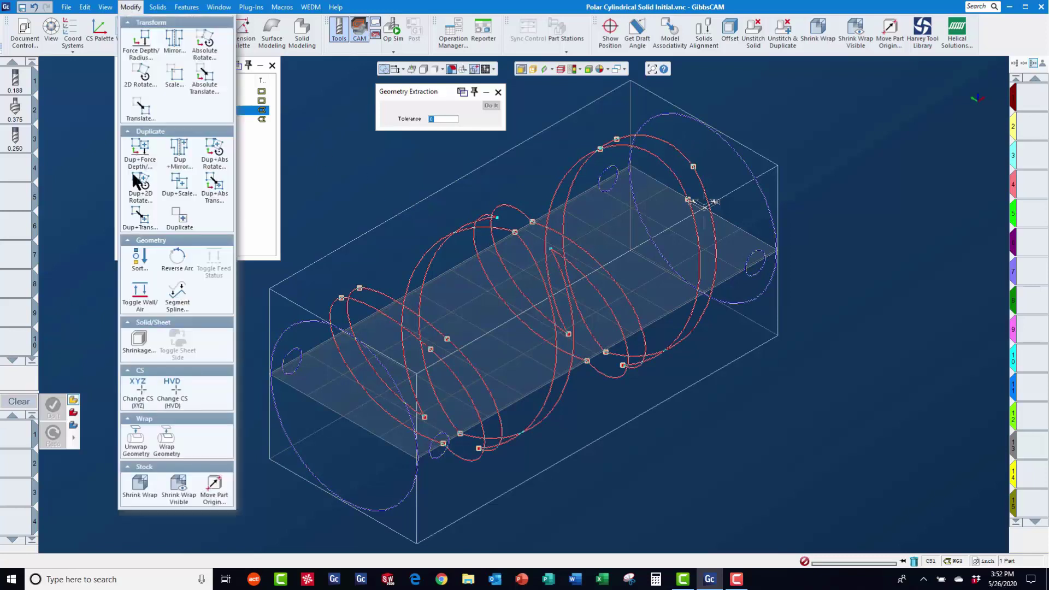
{"action": "left_click", "coordinate": [134, 445]}
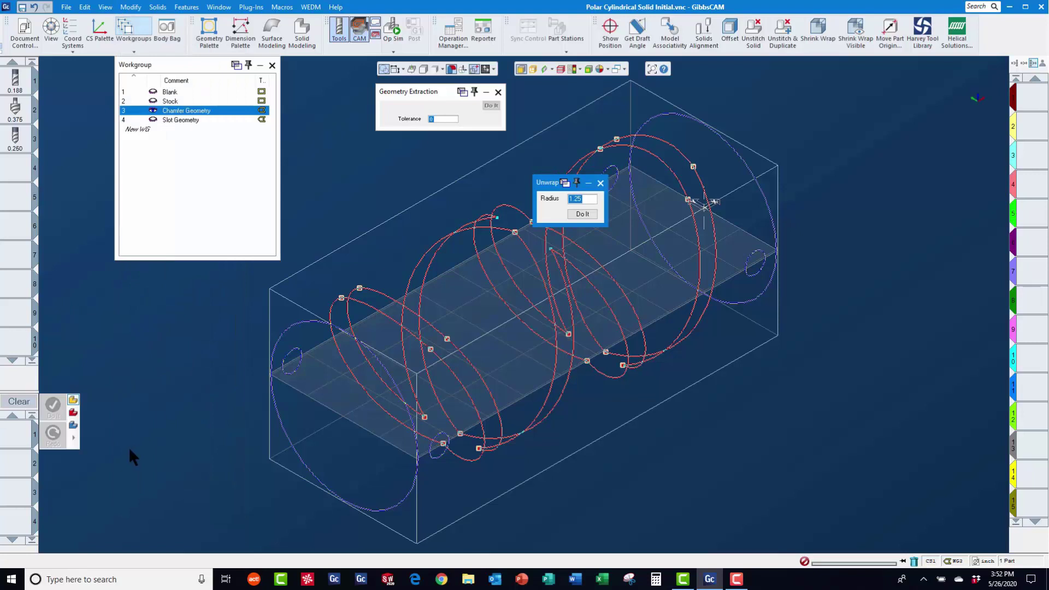
{"action": "left_click", "coordinate": [581, 214]}
{"action": "left_click", "coordinate": [841, 134]}
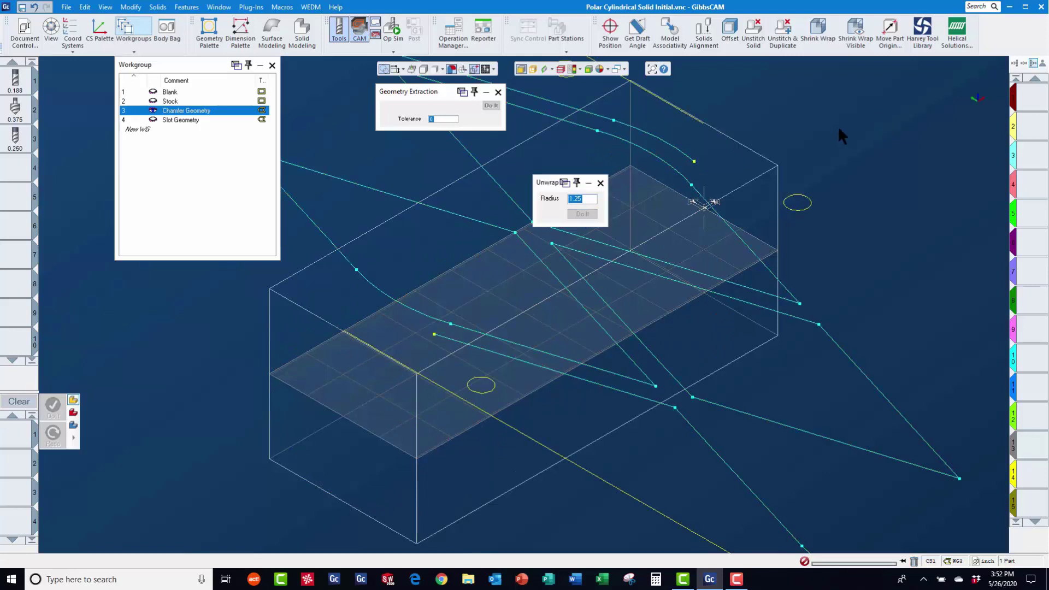
Step: Activate the Slot Geometry workgroup and coordinate system WG3, C1, and shade the solid
{"action": "left_click", "coordinate": [174, 121]}
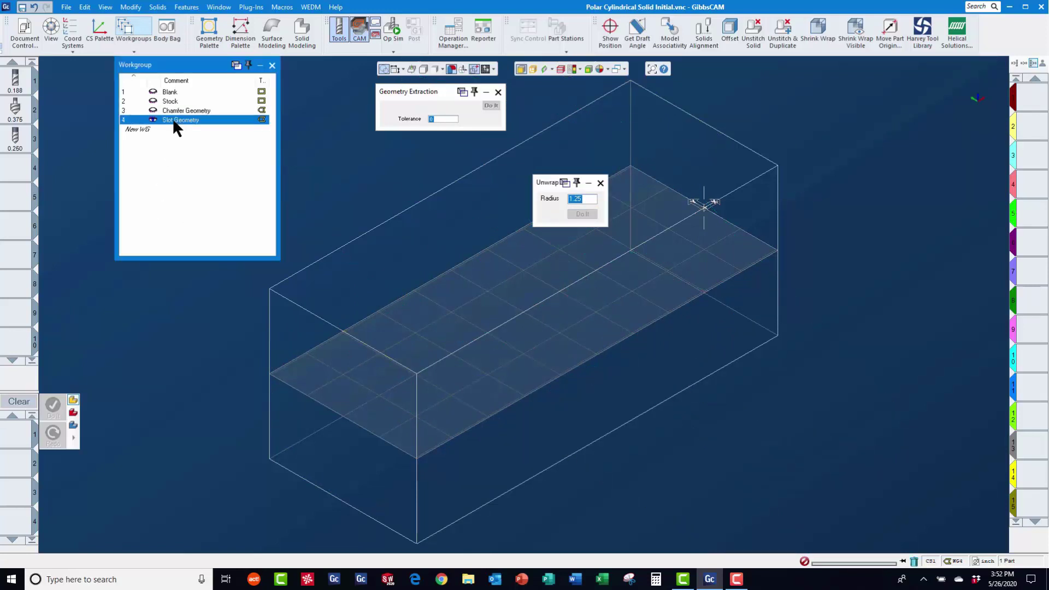
{"action": "left_click", "coordinate": [75, 27]}
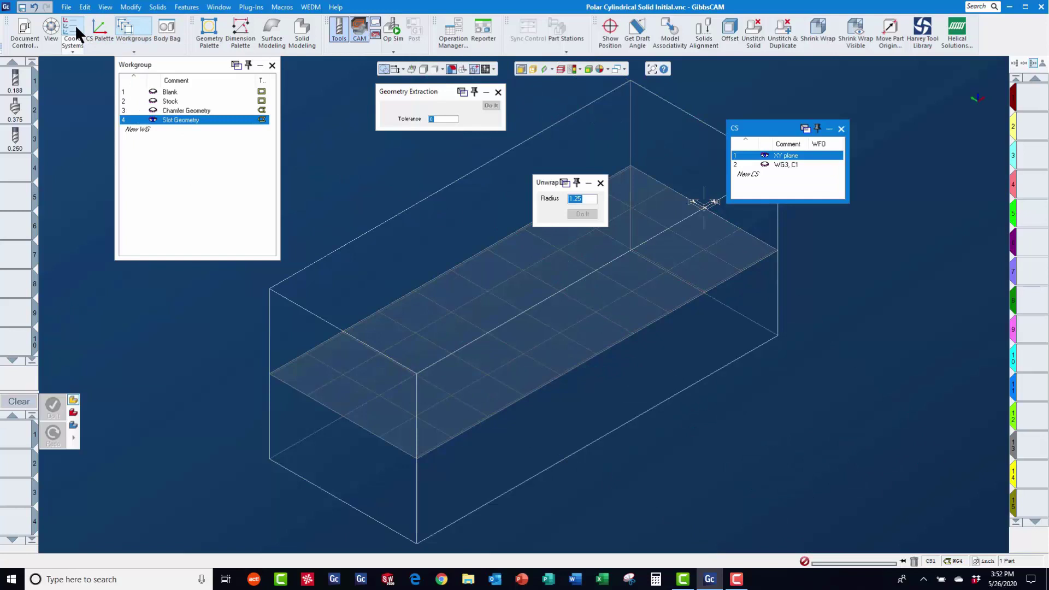
{"action": "left_click", "coordinate": [785, 165]}
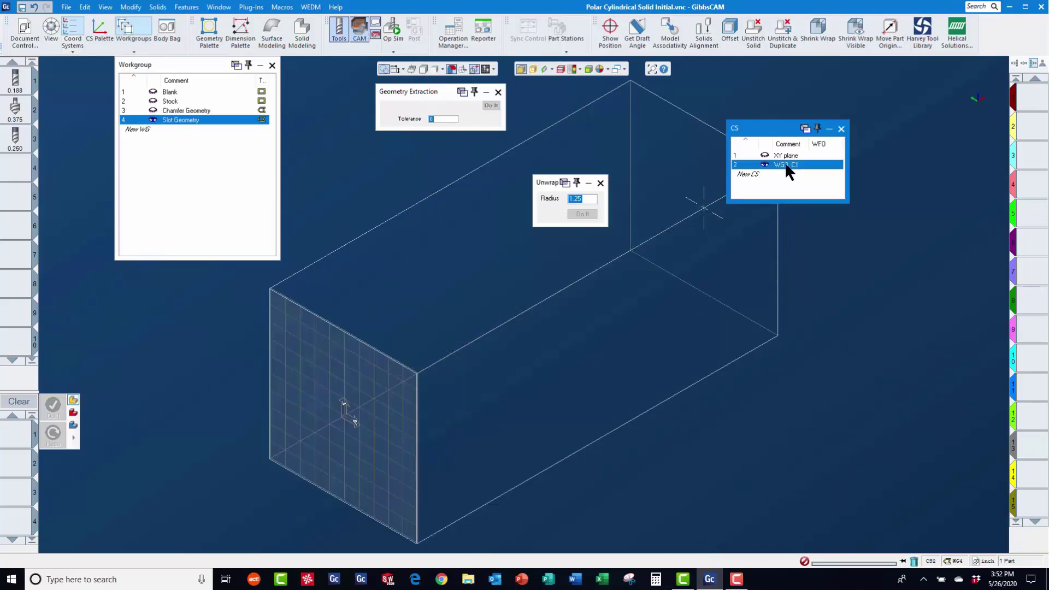
{"action": "left_click", "coordinate": [424, 69]}
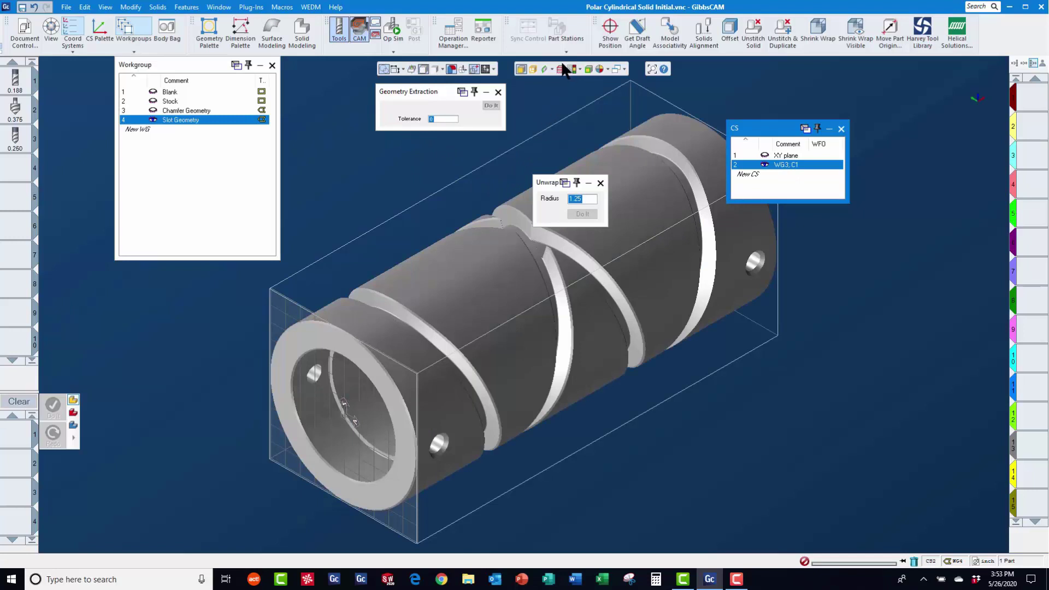
{"action": "left_click", "coordinate": [552, 69]}
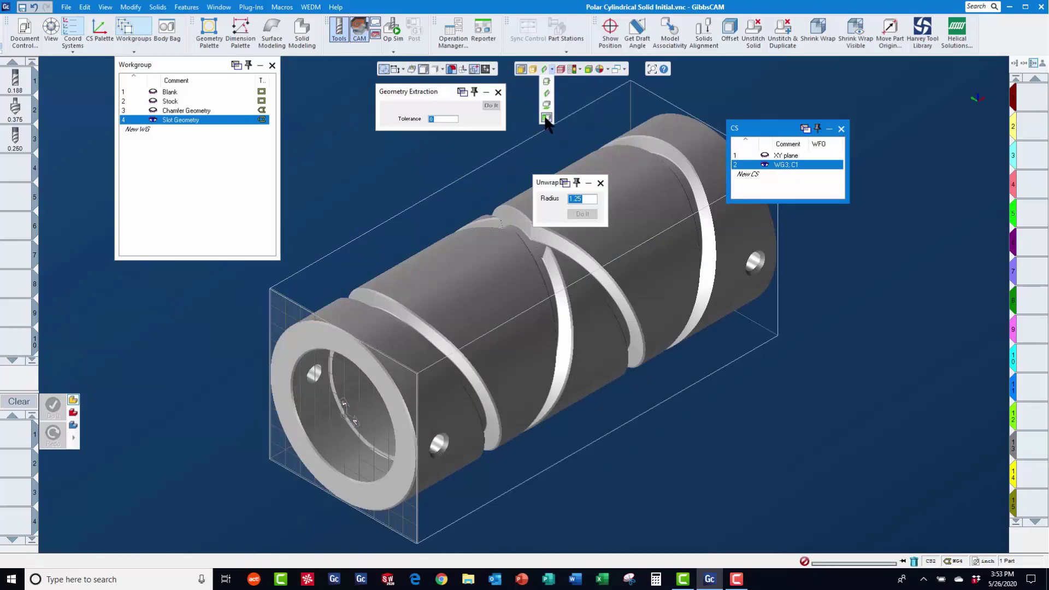
{"action": "left_click", "coordinate": [546, 117]}
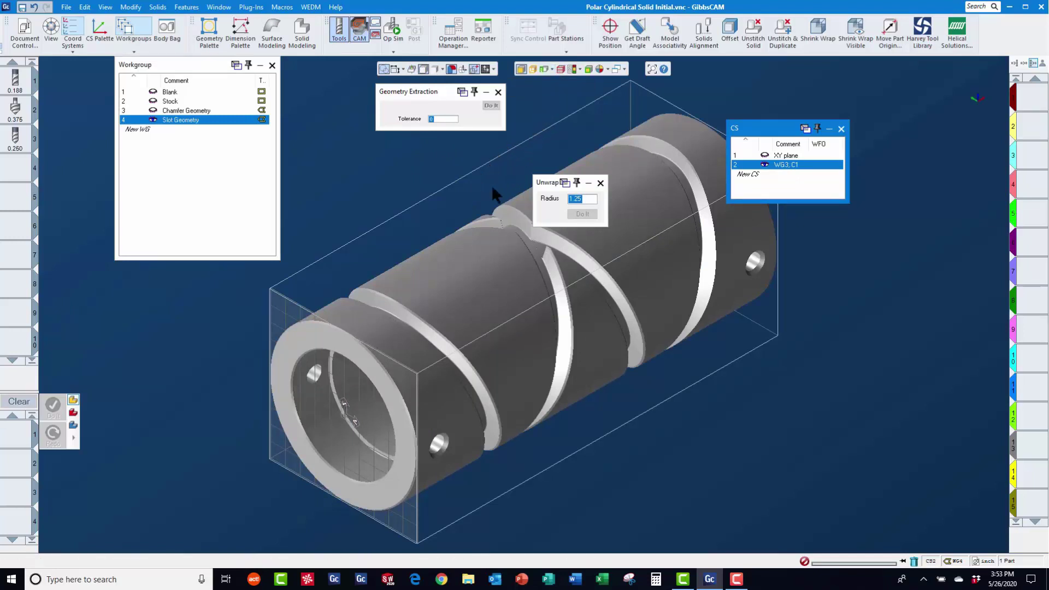
Step: Generate slot profiles with the Profiler at a depth radius of 1.23
{"action": "right_click", "coordinate": [329, 347]}
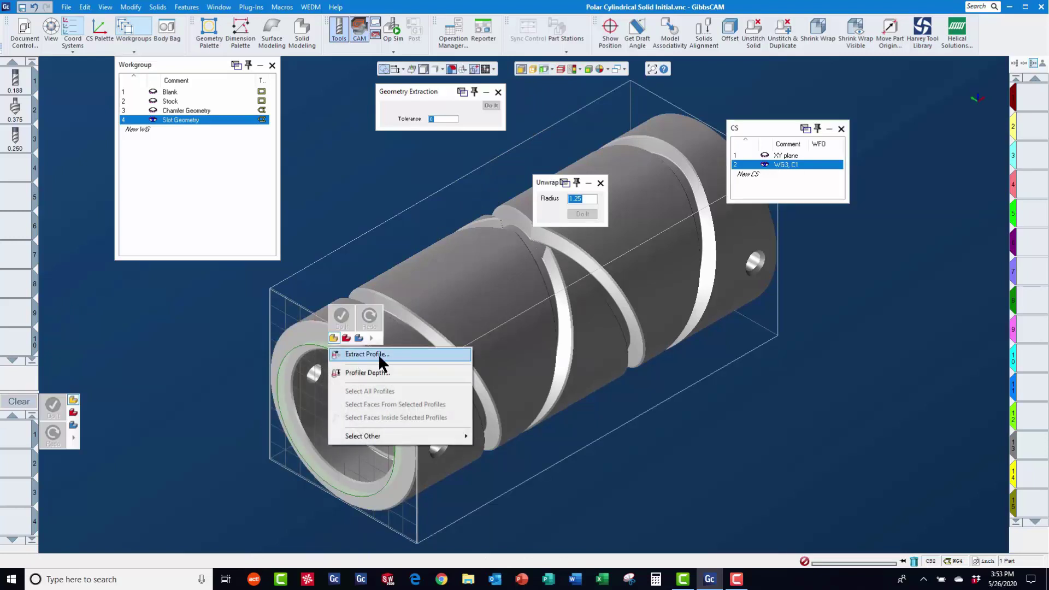
{"action": "left_click", "coordinate": [376, 372]}
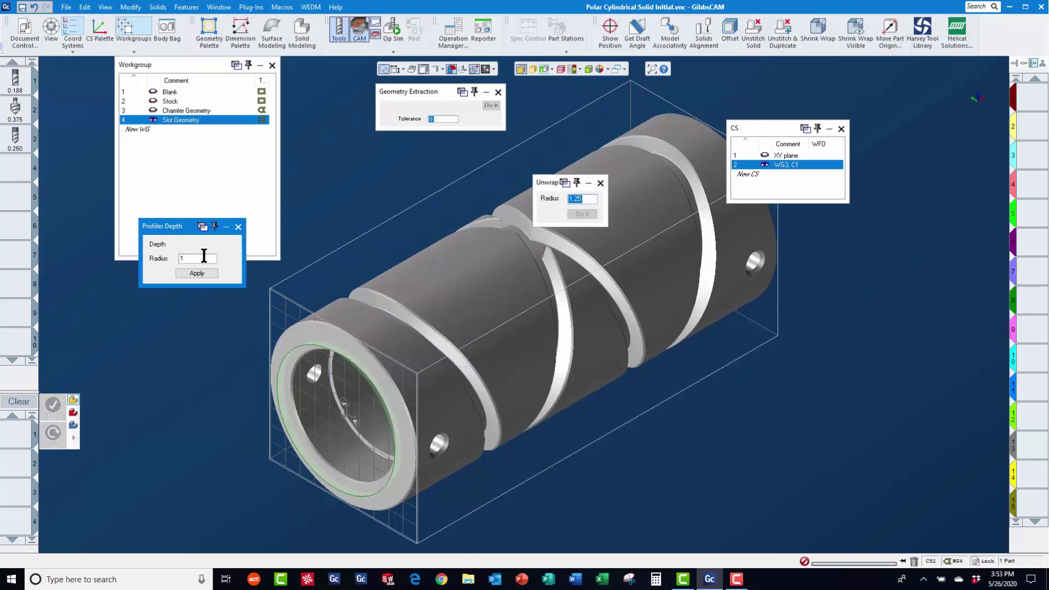
{"action": "left_click", "coordinate": [204, 257]}
{"action": "type", "text": ".23"}
{"action": "left_click", "coordinate": [192, 273]}
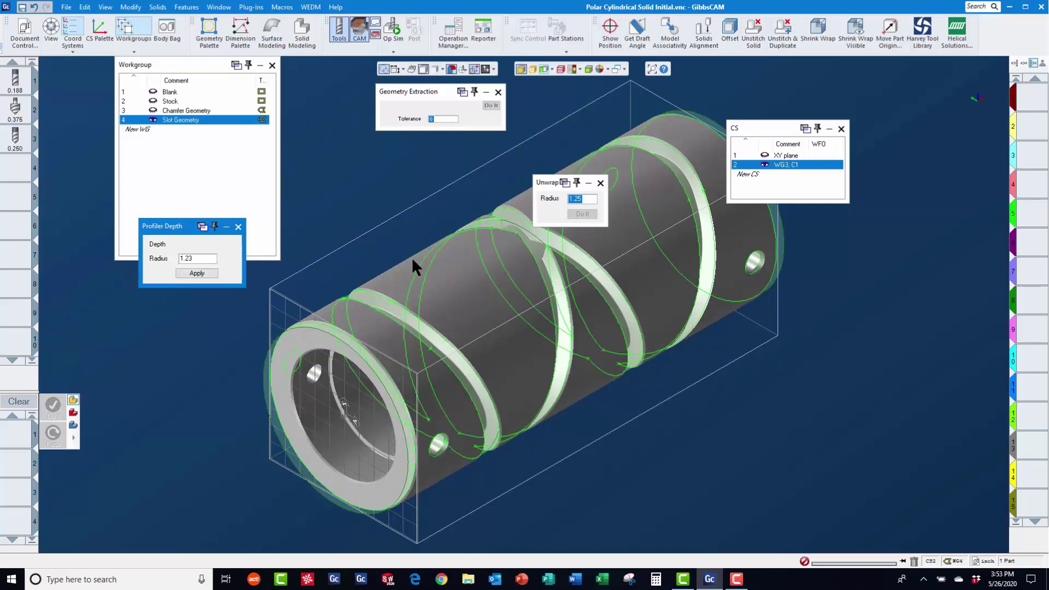
Step: Extract all generated slot profiles as geometry and return to the XY plane coordinate system
{"action": "right_click", "coordinate": [417, 260]}
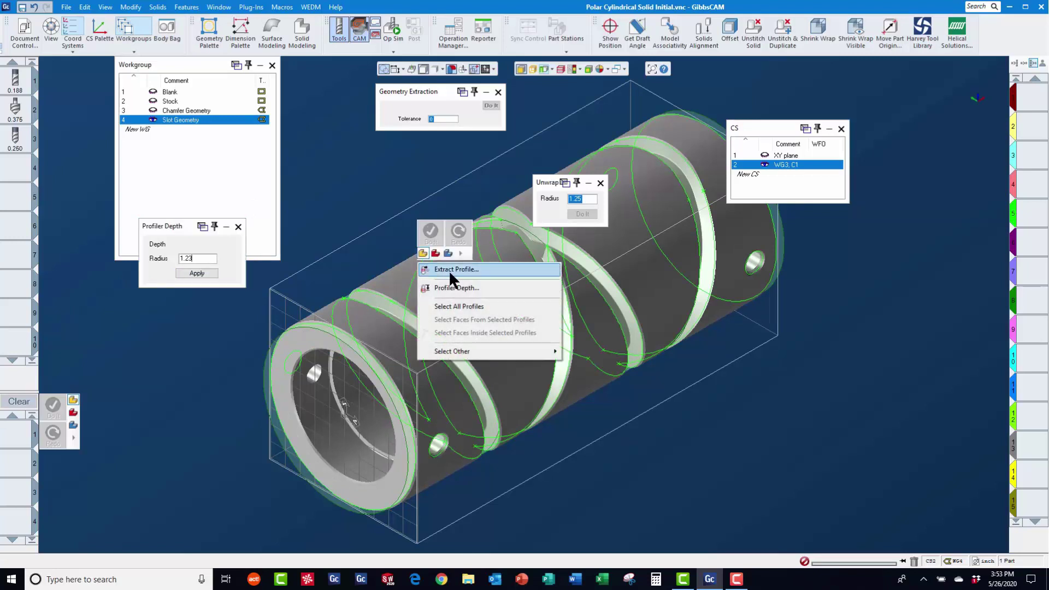
{"action": "left_click", "coordinate": [459, 306]}
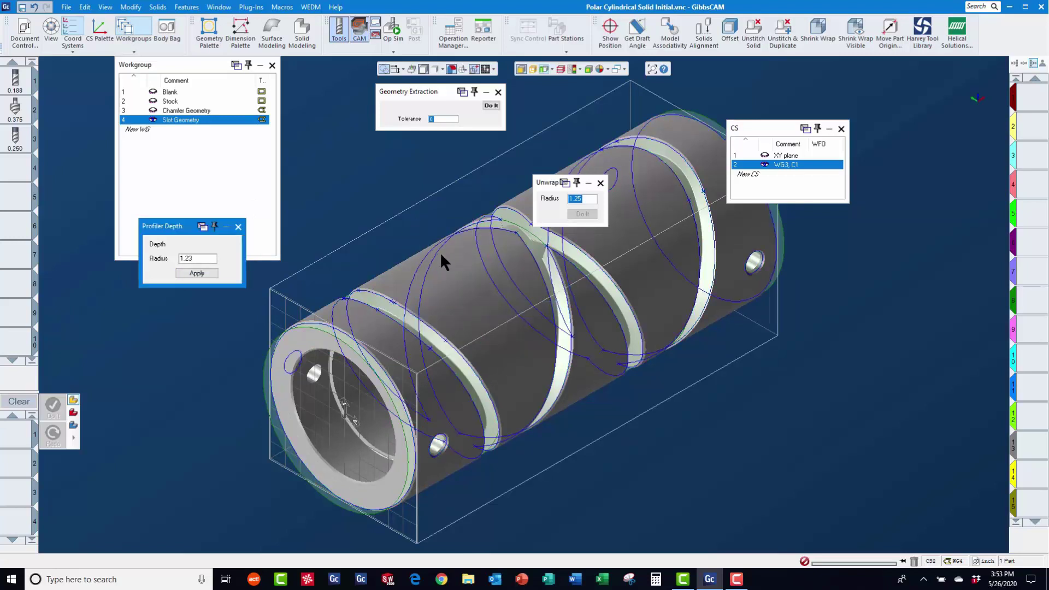
{"action": "left_click", "coordinate": [481, 106]}
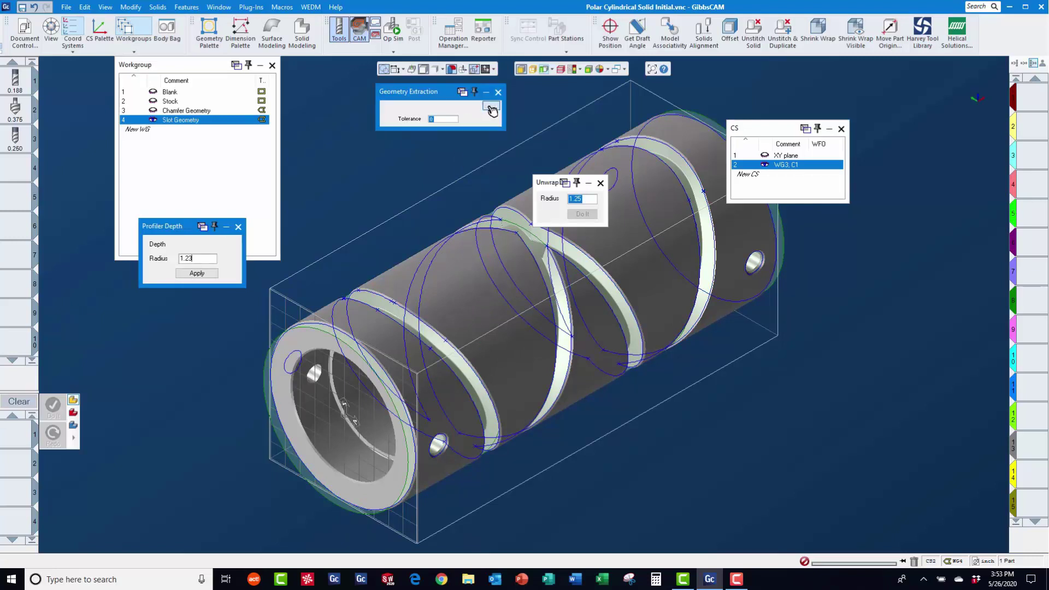
{"action": "left_click", "coordinate": [600, 183]}
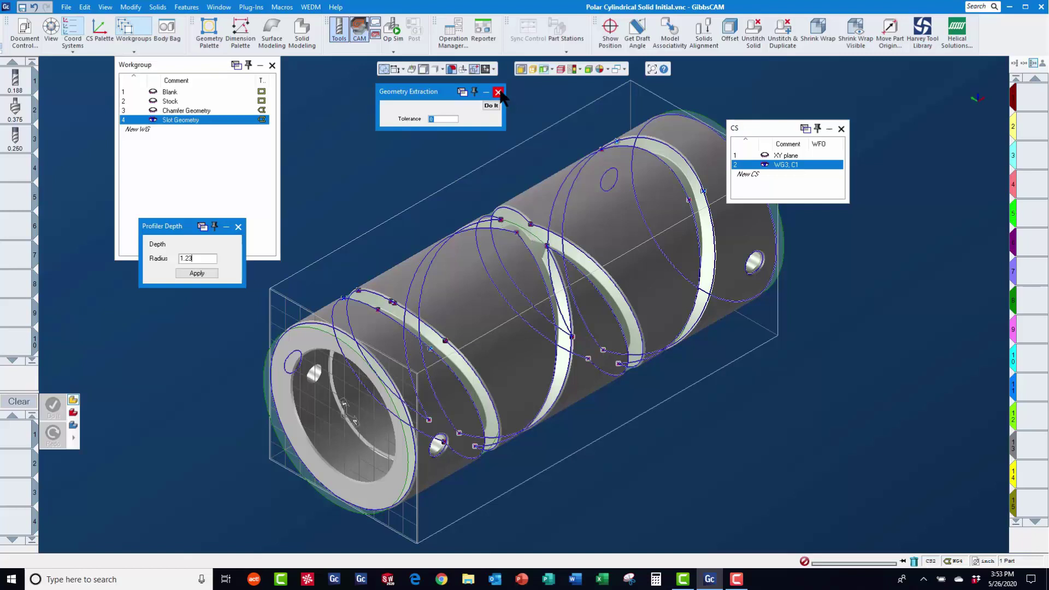
{"action": "left_click", "coordinate": [497, 92]}
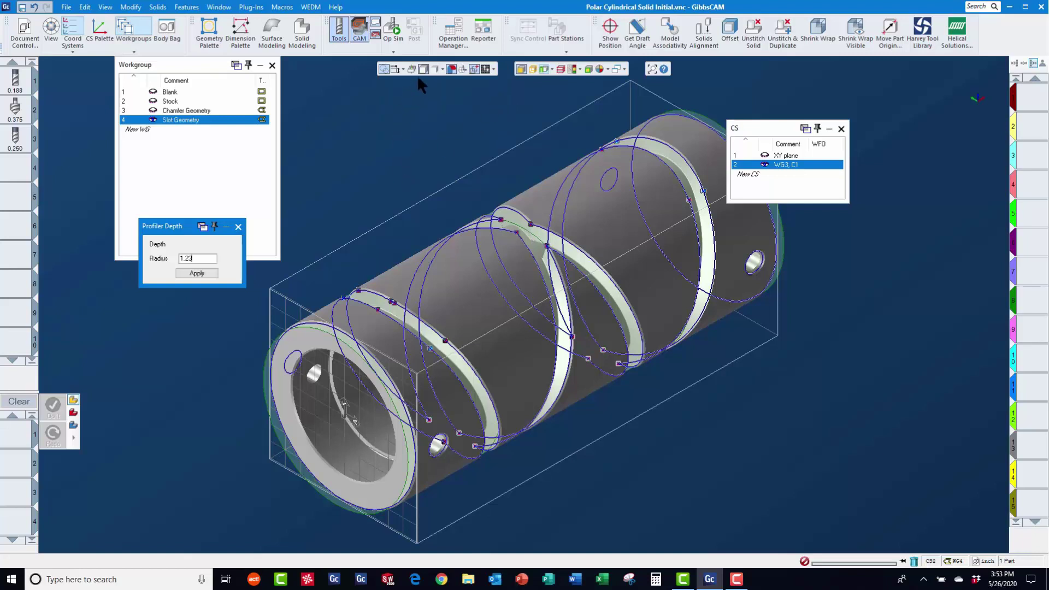
{"action": "left_click", "coordinate": [789, 155]}
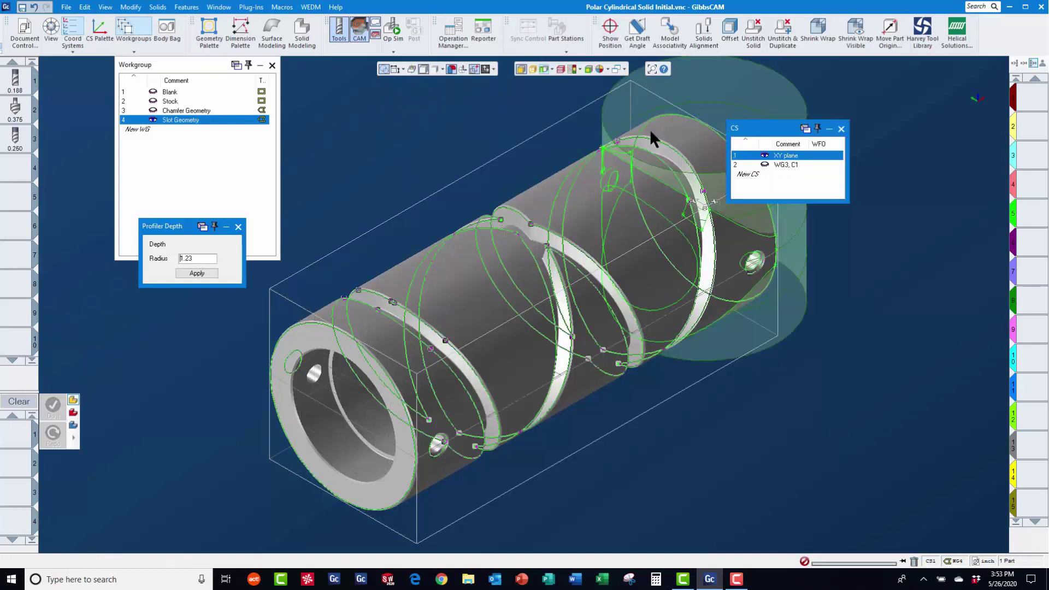
{"action": "left_click", "coordinate": [451, 159]}
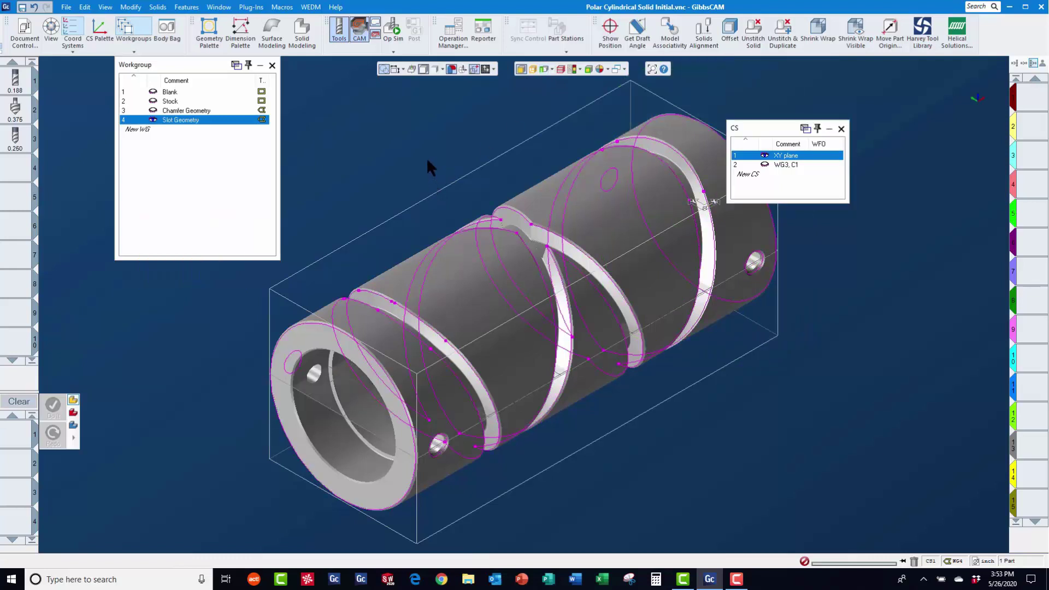
Step: Show the part in wireframe and move all slot curves to the XY plane with Change CS
{"action": "left_click", "coordinate": [424, 70]}
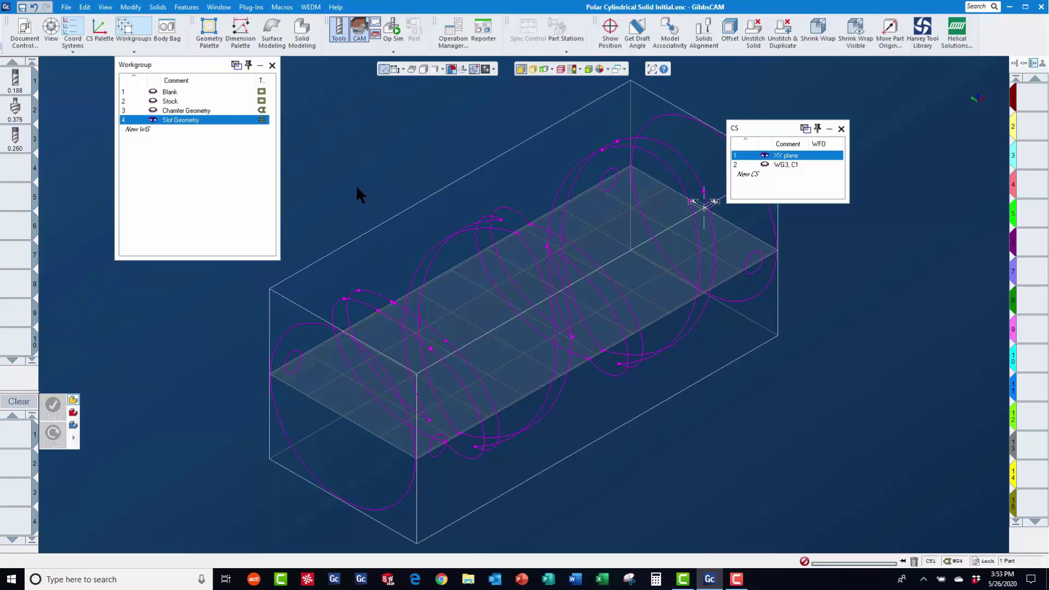
{"action": "key", "text": "ctrl+a"}
{"action": "left_click", "coordinate": [130, 6]}
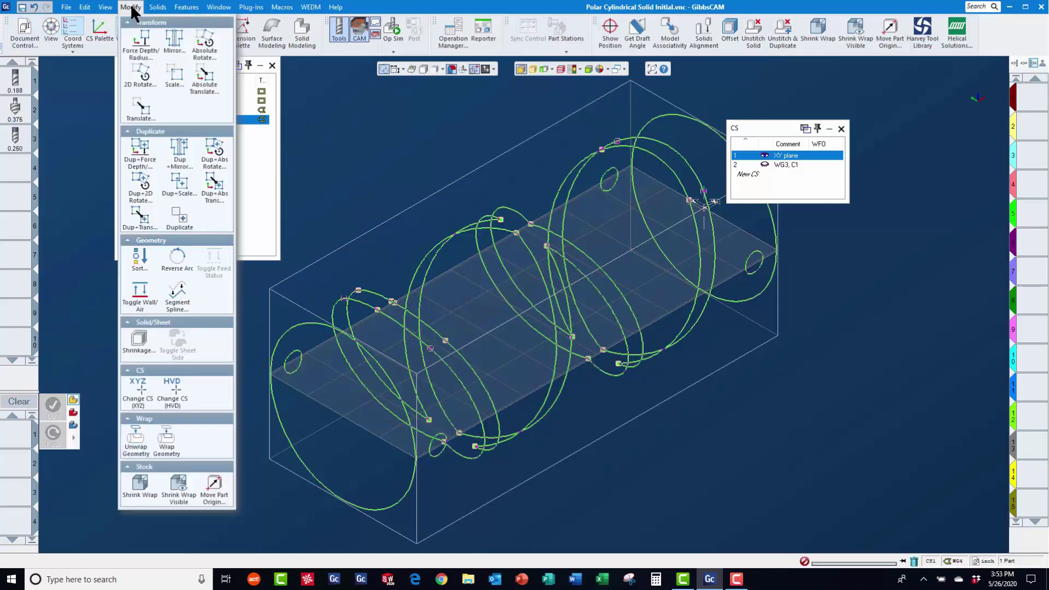
{"action": "left_click", "coordinate": [135, 391]}
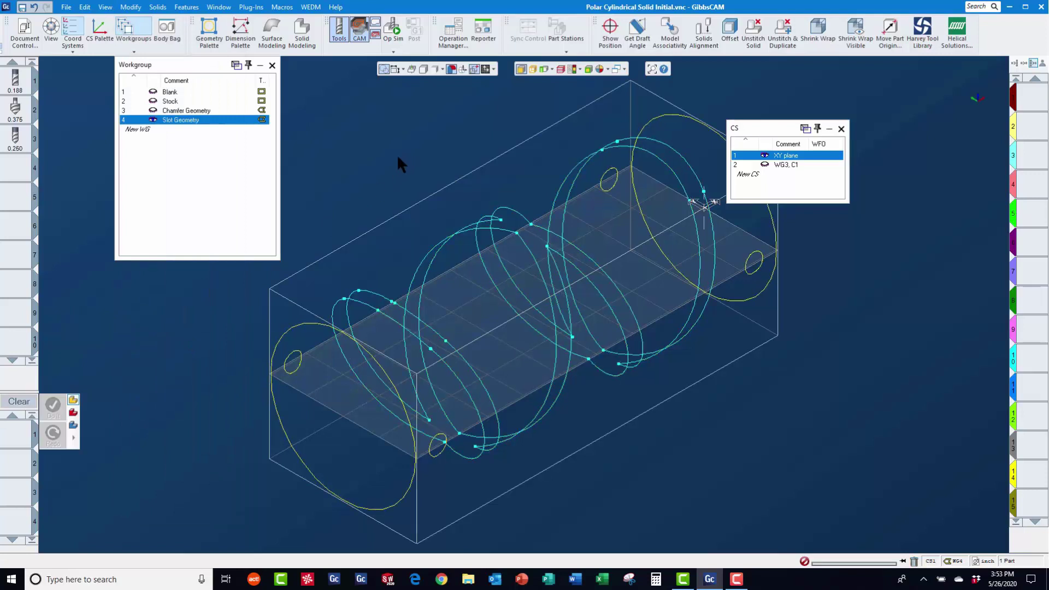
Step: Unwrap all slot curves into flat lines at radius 1.23
{"action": "key", "text": "ctrl+a"}
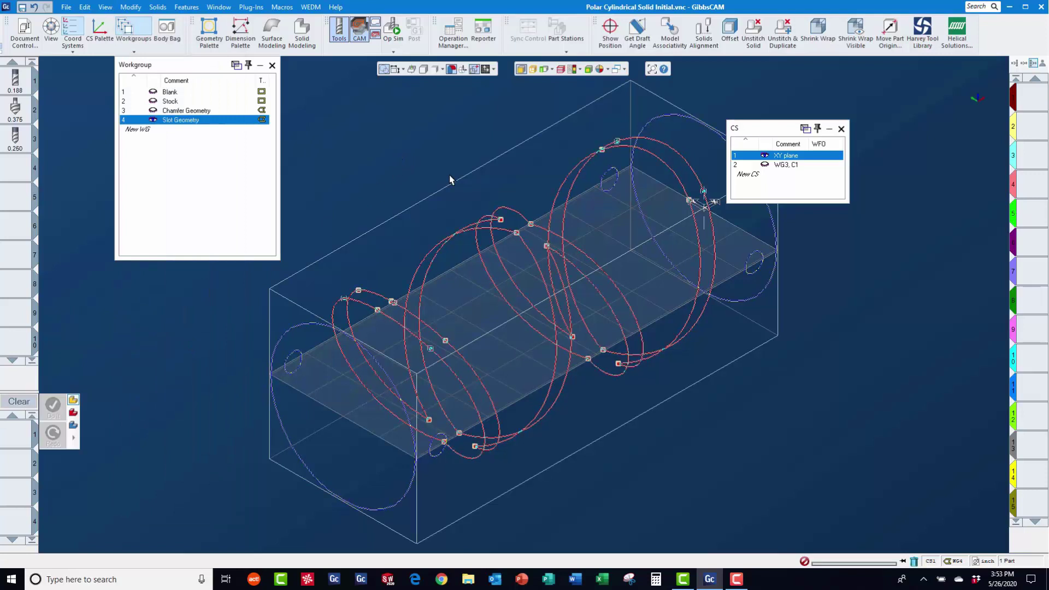
{"action": "left_click", "coordinate": [131, 7]}
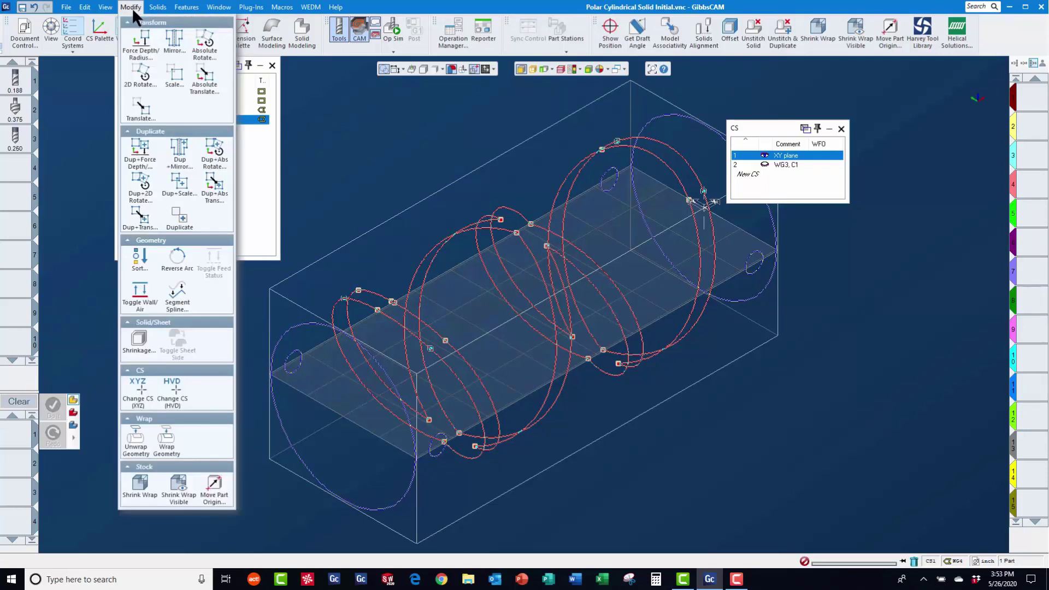
{"action": "left_click", "coordinate": [138, 446]}
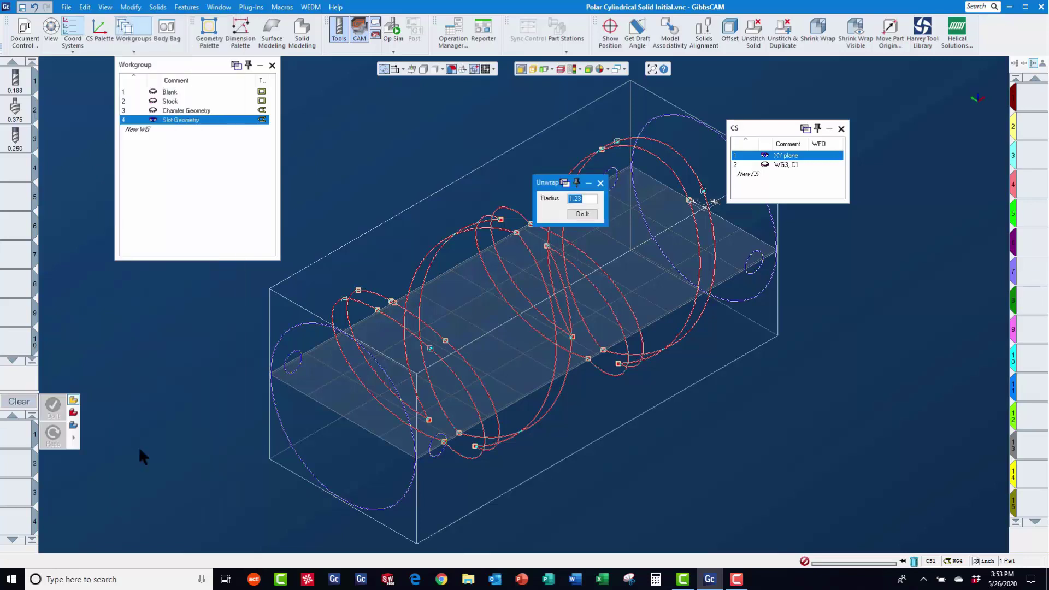
{"action": "left_click", "coordinate": [587, 213]}
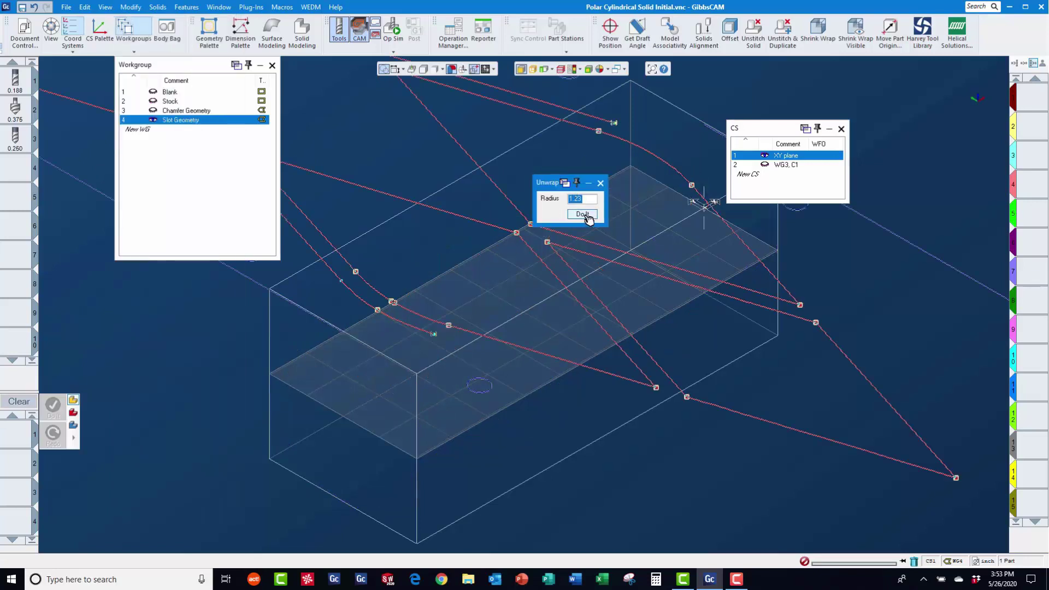
{"action": "left_click", "coordinate": [841, 129]}
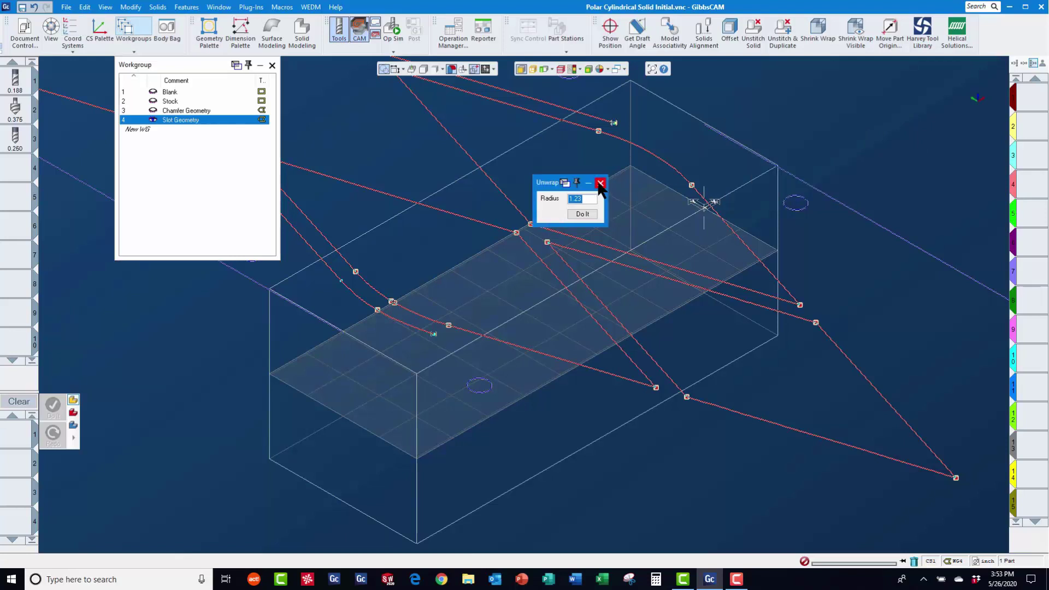
{"action": "left_click", "coordinate": [600, 182]}
Step: Assign the 0.188 tool to Process #1 as a Contour process
{"action": "left_click", "coordinate": [271, 65]}
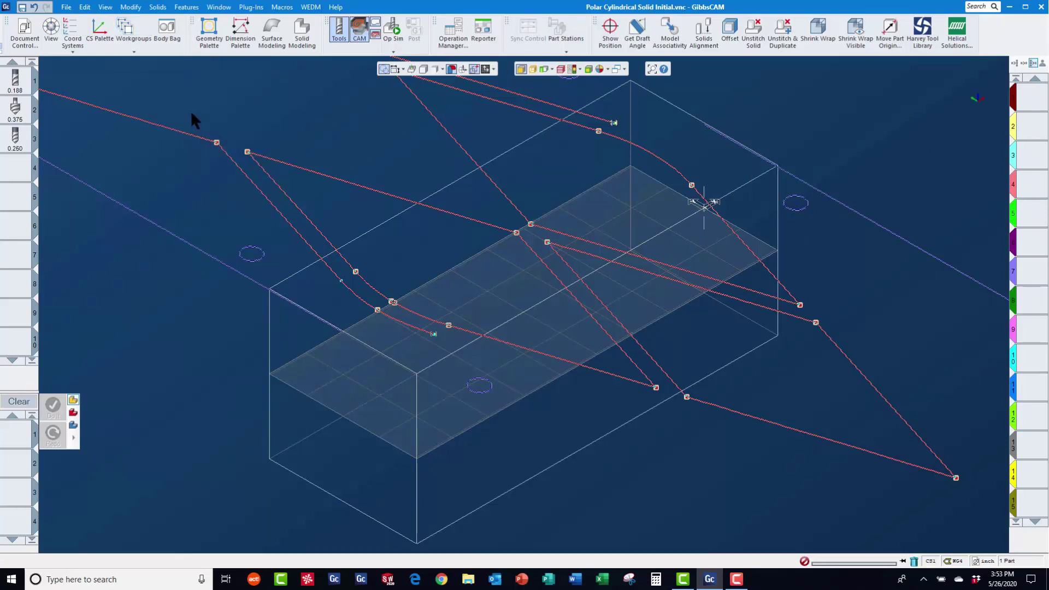
{"action": "left_click_drag", "start_coordinate": [16, 79], "coordinate": [20, 440]}
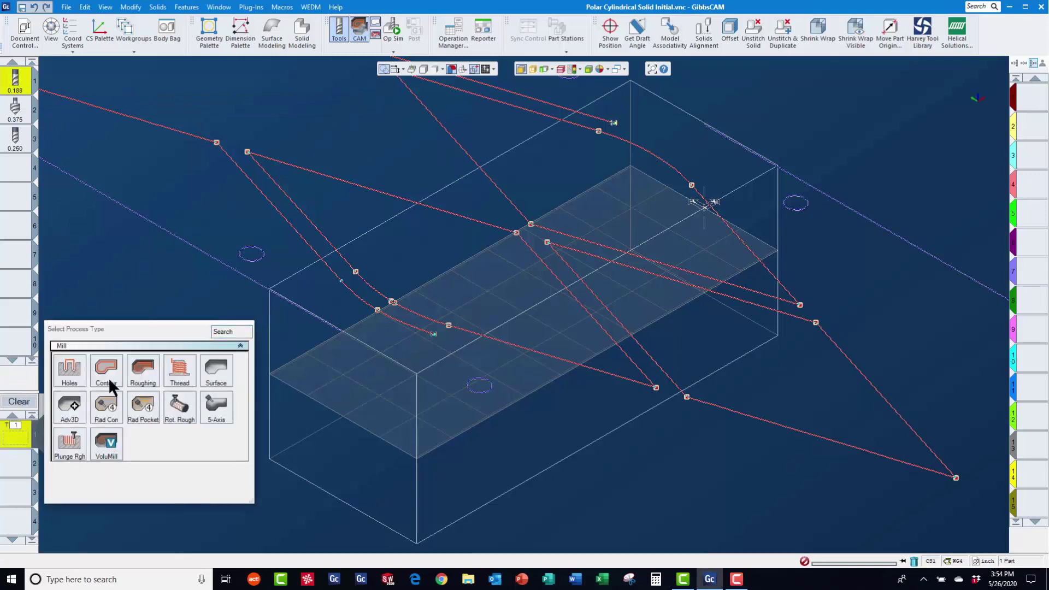
{"action": "left_click", "coordinate": [108, 377]}
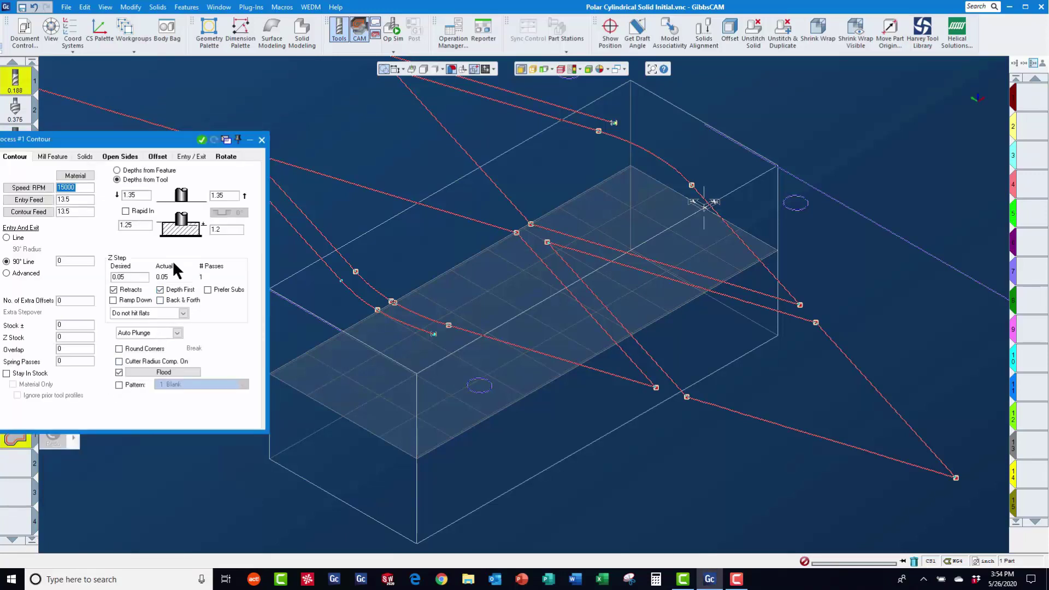
Step: Edit the contour's bottom depth for a 0.25 Z step and turn off Depth First
{"action": "left_click", "coordinate": [230, 230]}
{"action": "type", "text": "1"}
{"action": "middle_click_drag", "start_coordinate": [816, 352], "coordinate": [362, 463]}
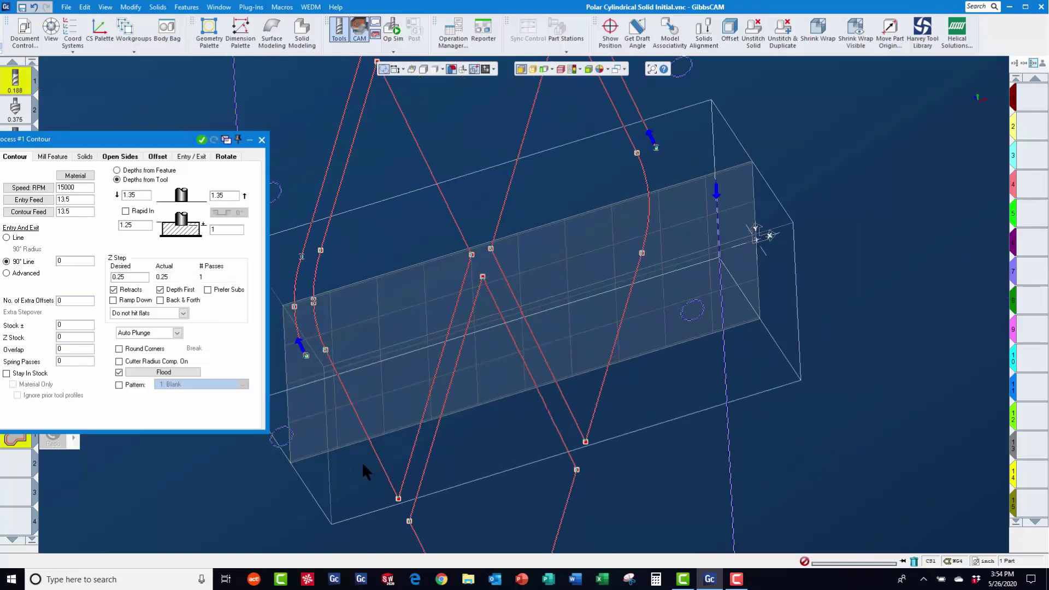
{"action": "left_click", "coordinate": [160, 290]}
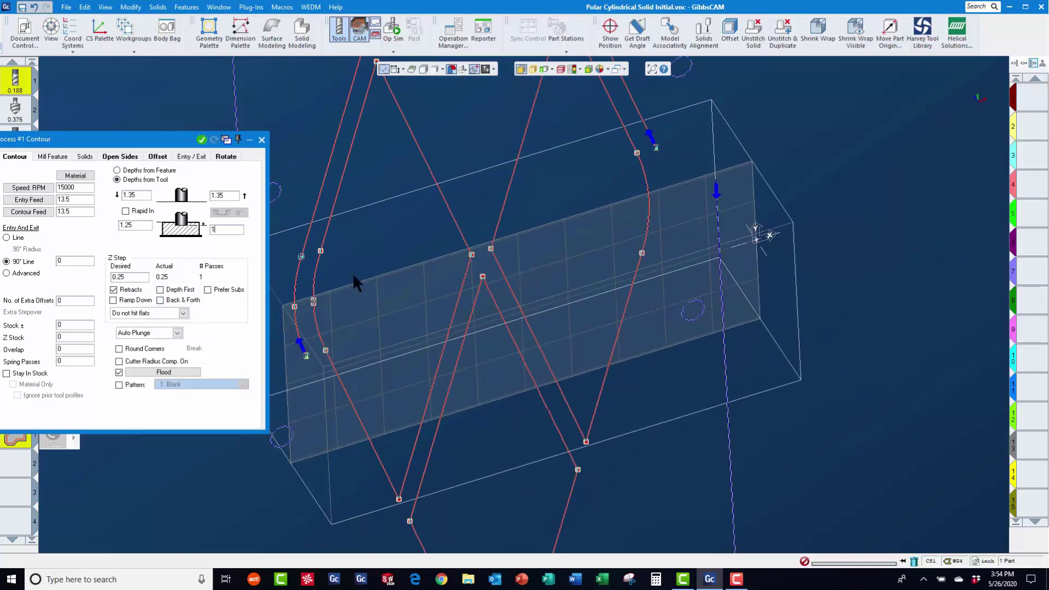
Step: Select the slot contour chain, starting at its top endpoint and ending at the bottom vertex
{"action": "left_click", "coordinate": [806, 120]}
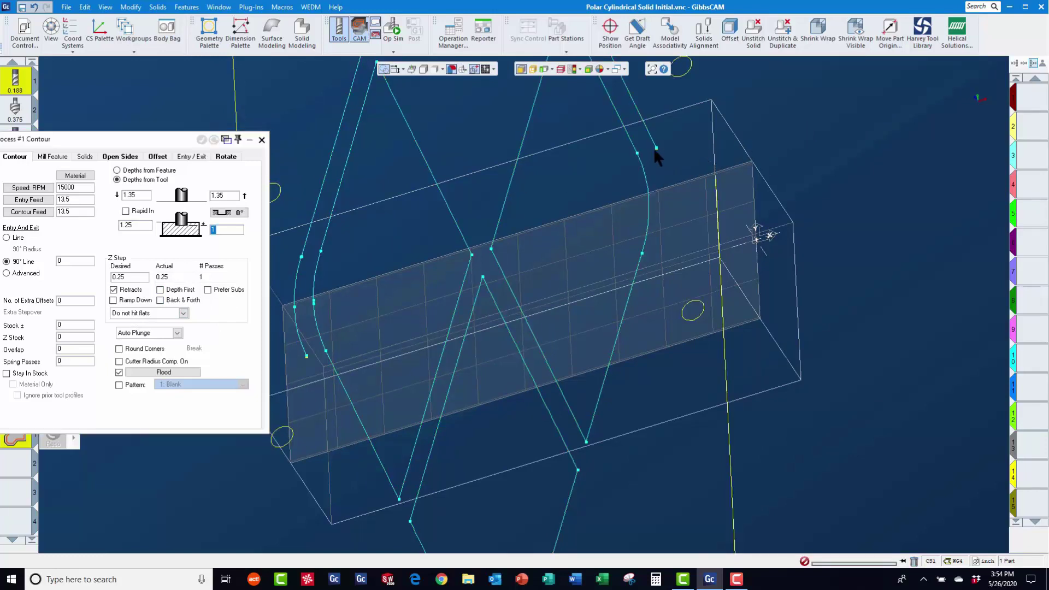
{"action": "scroll", "coordinate": [669, 159], "scroll_direction": "up", "scroll_amount": 5}
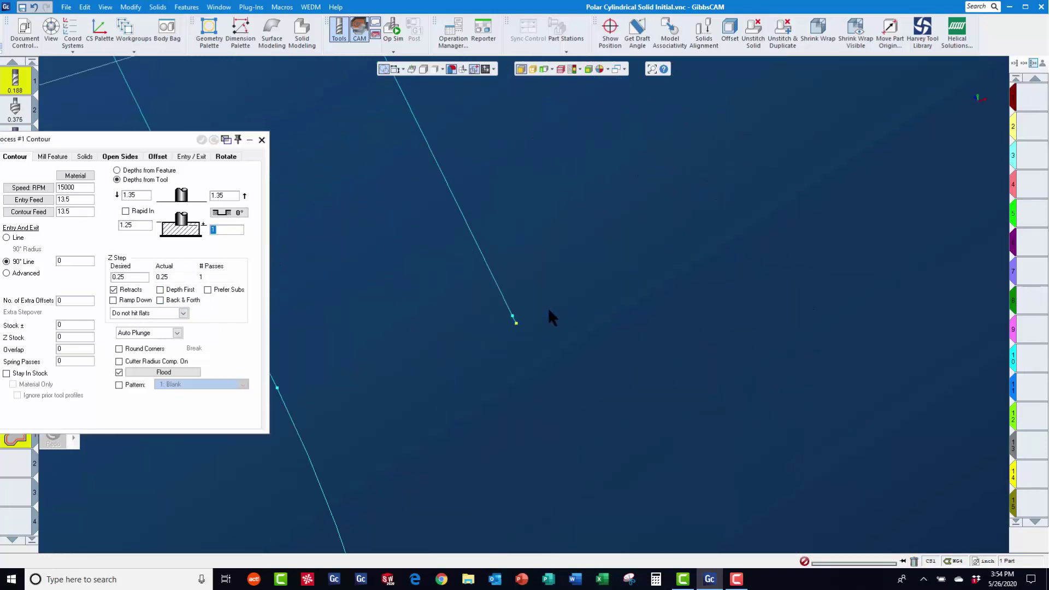
{"action": "left_click", "coordinate": [516, 325]}
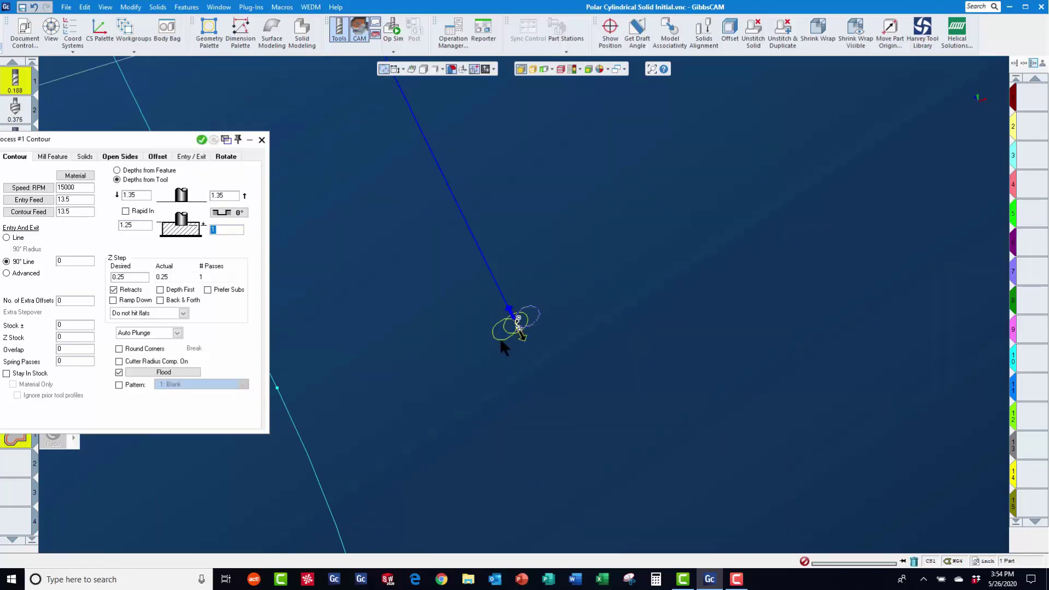
{"action": "scroll", "coordinate": [494, 340], "scroll_direction": "down", "scroll_amount": 5}
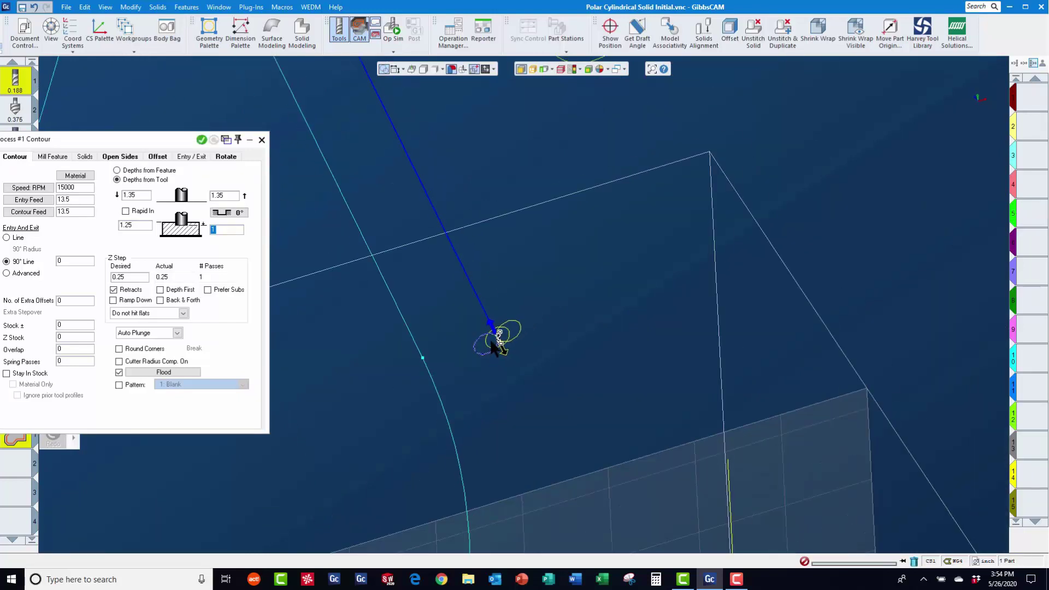
{"action": "scroll", "coordinate": [484, 298], "scroll_direction": "down", "scroll_amount": 3}
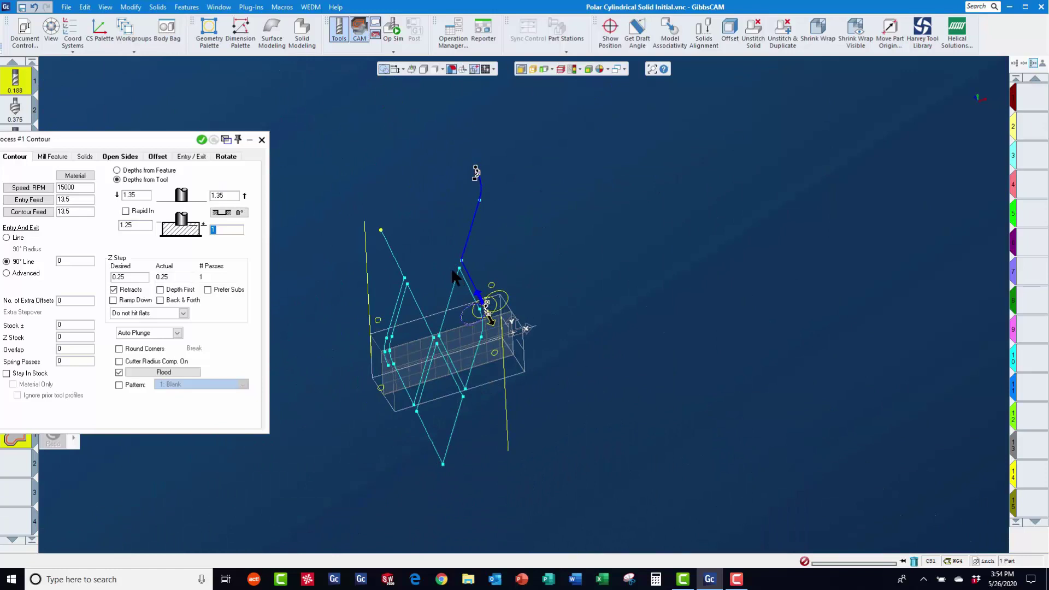
{"action": "left_click", "coordinate": [464, 280]}
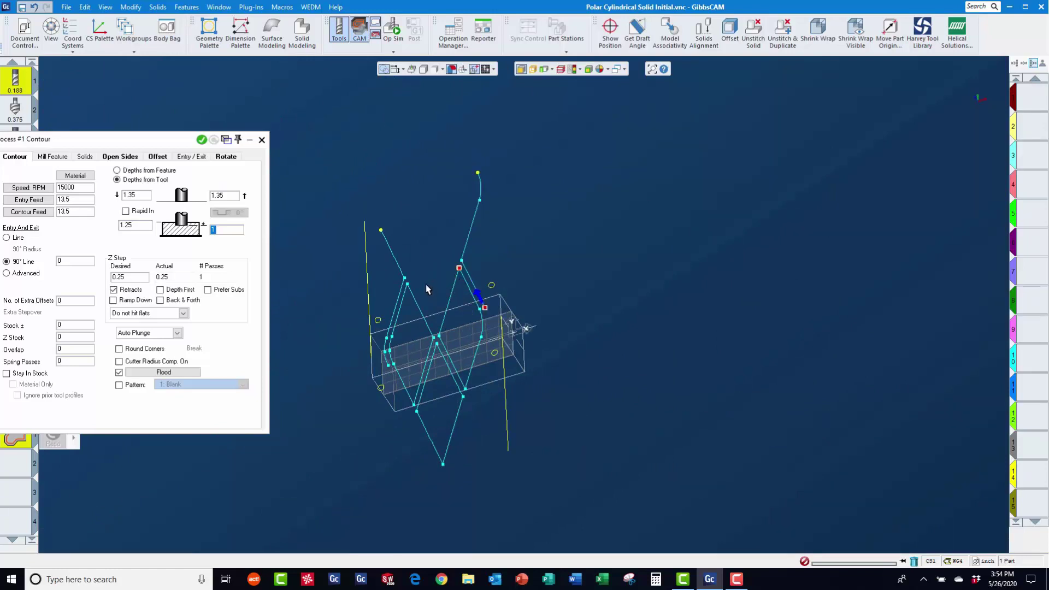
{"action": "left_click", "coordinate": [408, 284]}
{"action": "left_click", "coordinate": [381, 230]}
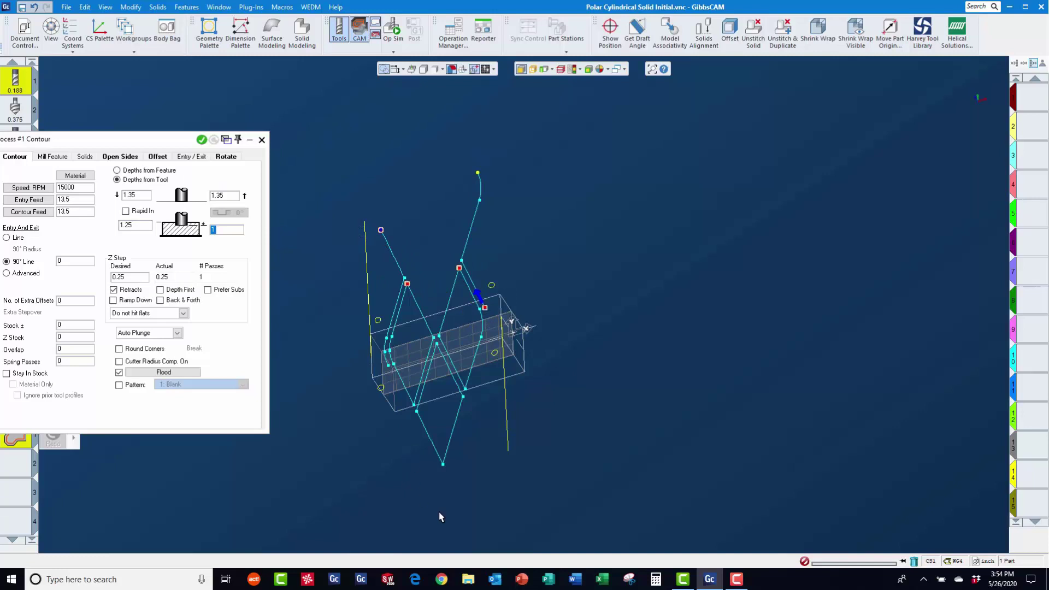
{"action": "left_click", "coordinate": [443, 465]}
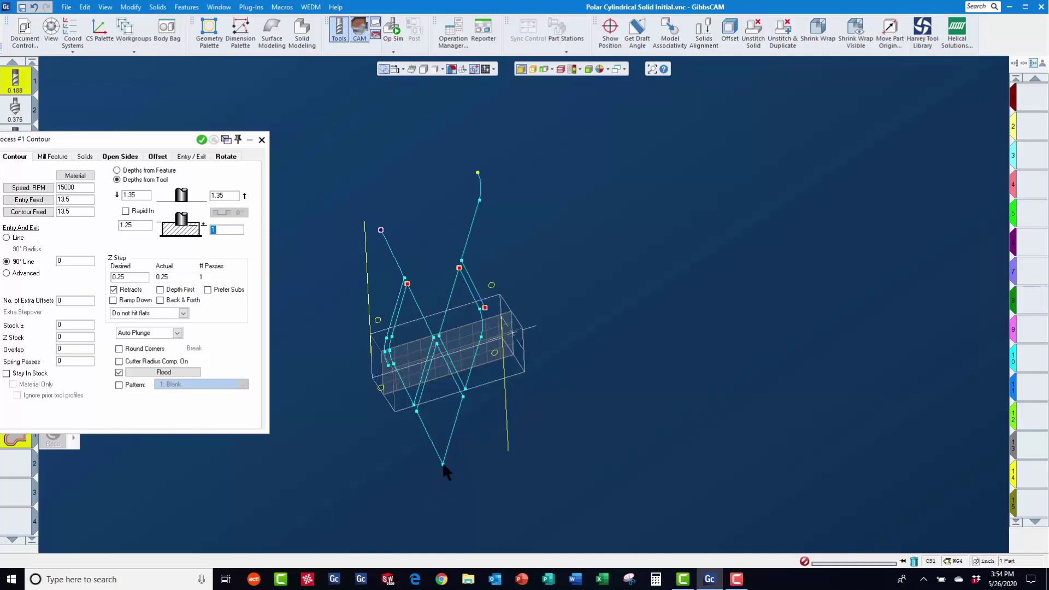
Step: Generate the slot contour toolpath and confirm it is set for Polar & Cylindrical Milling
{"action": "left_click", "coordinate": [196, 137]}
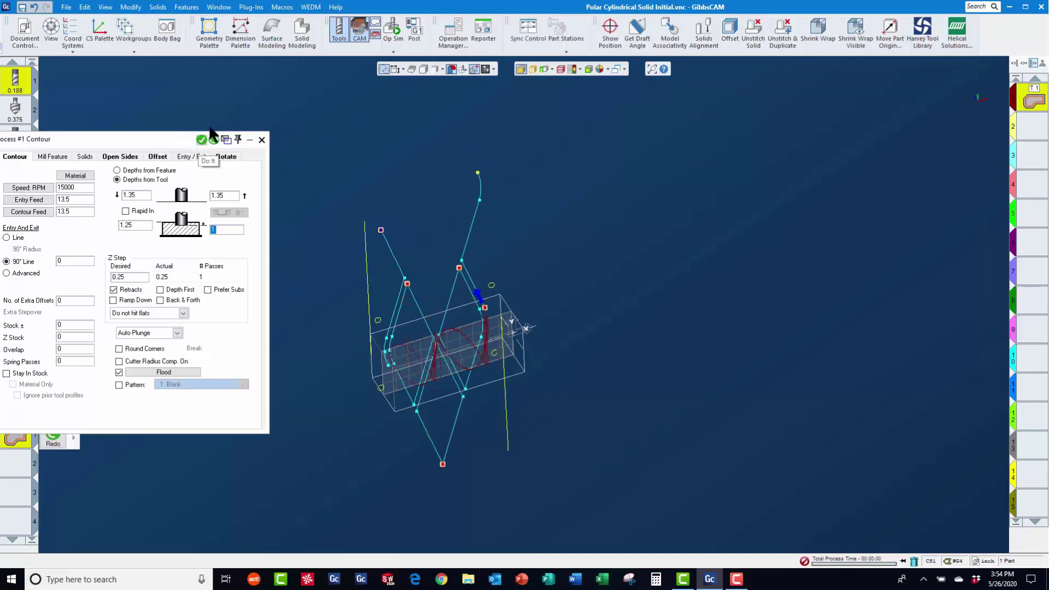
{"action": "left_click", "coordinate": [224, 156]}
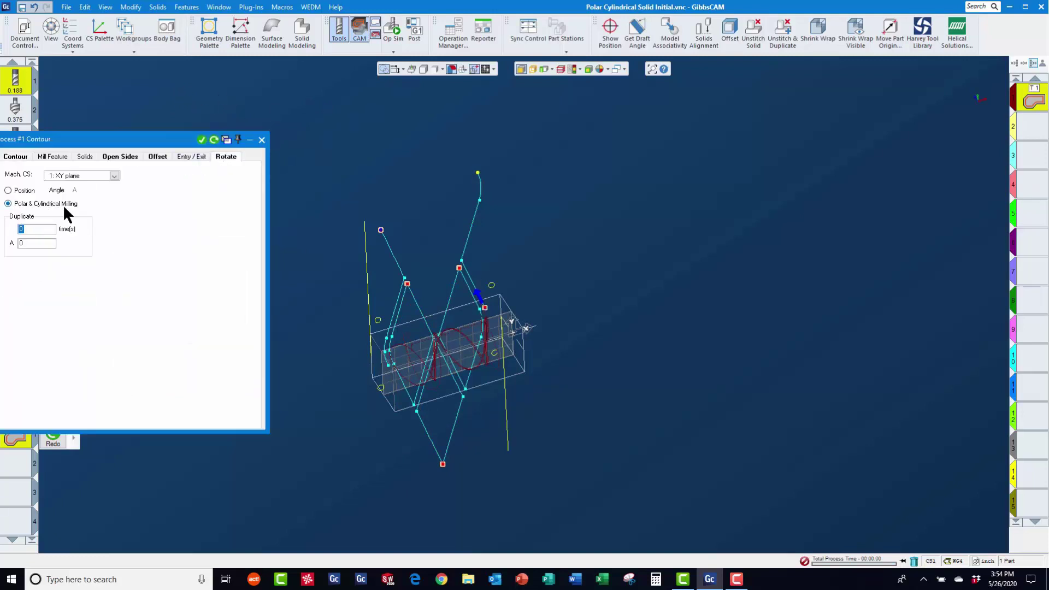
{"action": "left_click", "coordinate": [262, 140]}
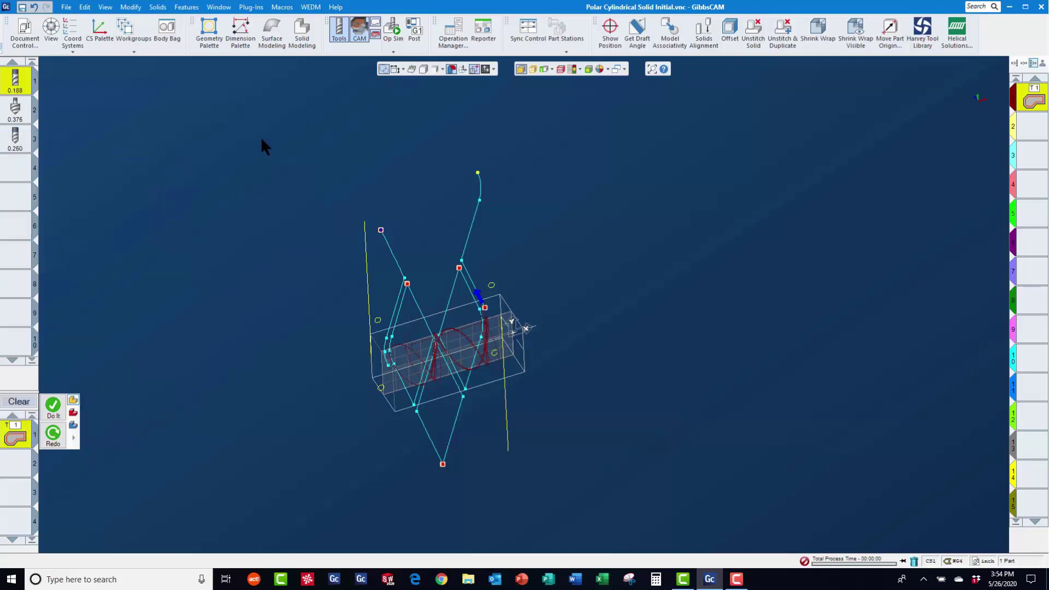
Step: Assign the 0.375 tool to a new contour process and switch to the Chamfer Geometry workgroup
{"action": "left_click", "coordinate": [131, 41]}
{"action": "left_click", "coordinate": [129, 32]}
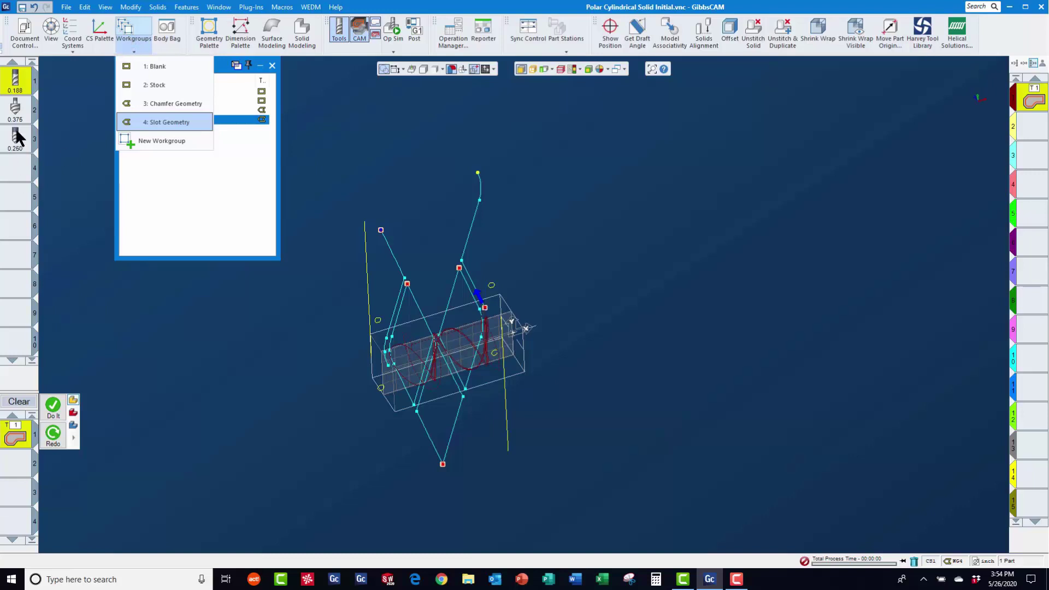
{"action": "left_click_drag", "start_coordinate": [16, 109], "coordinate": [20, 438]}
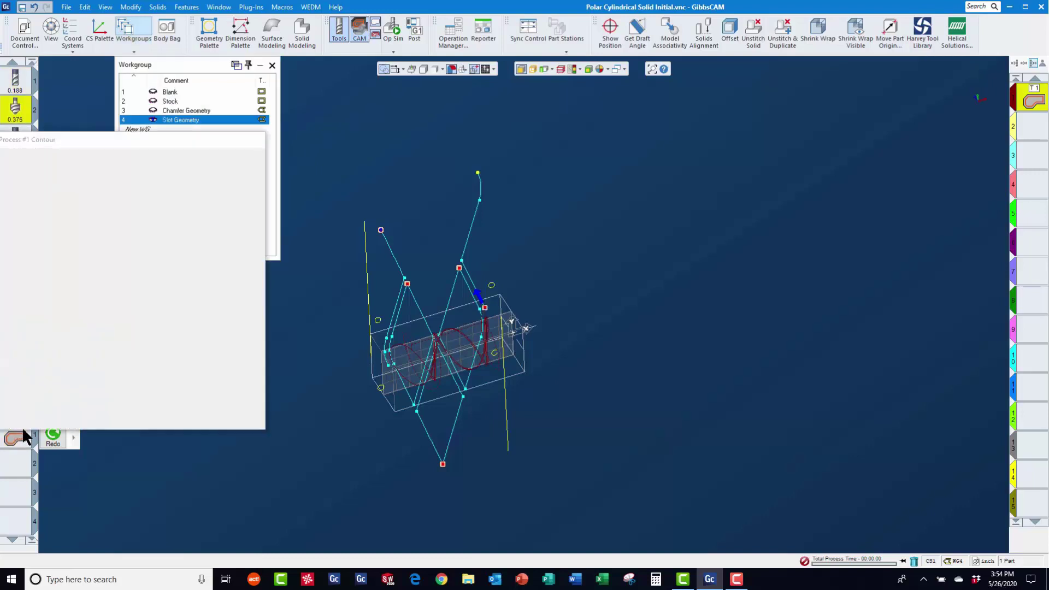
{"action": "left_click", "coordinate": [209, 119]}
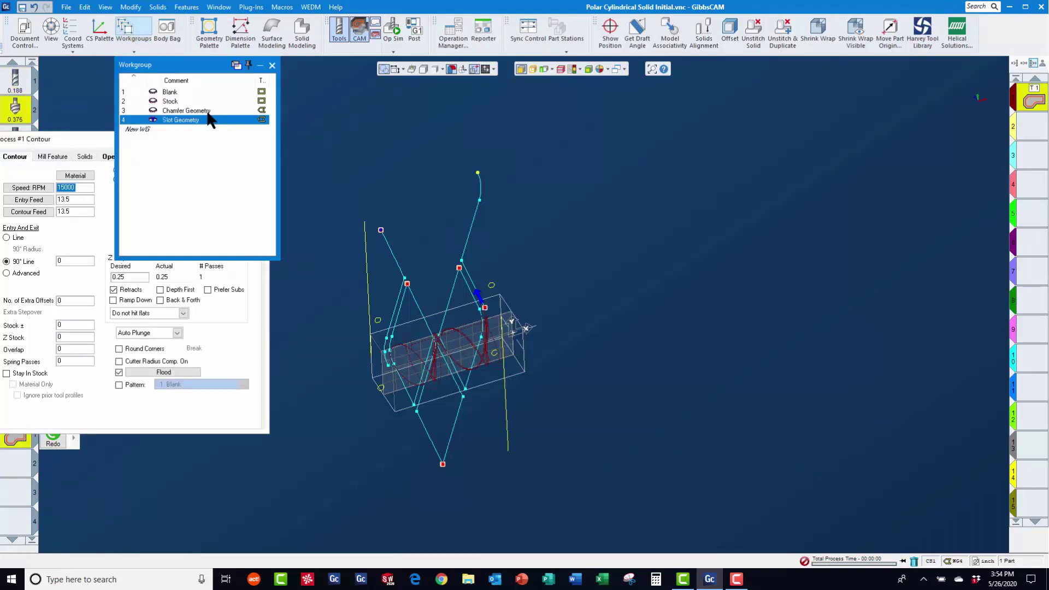
{"action": "left_click", "coordinate": [197, 111]}
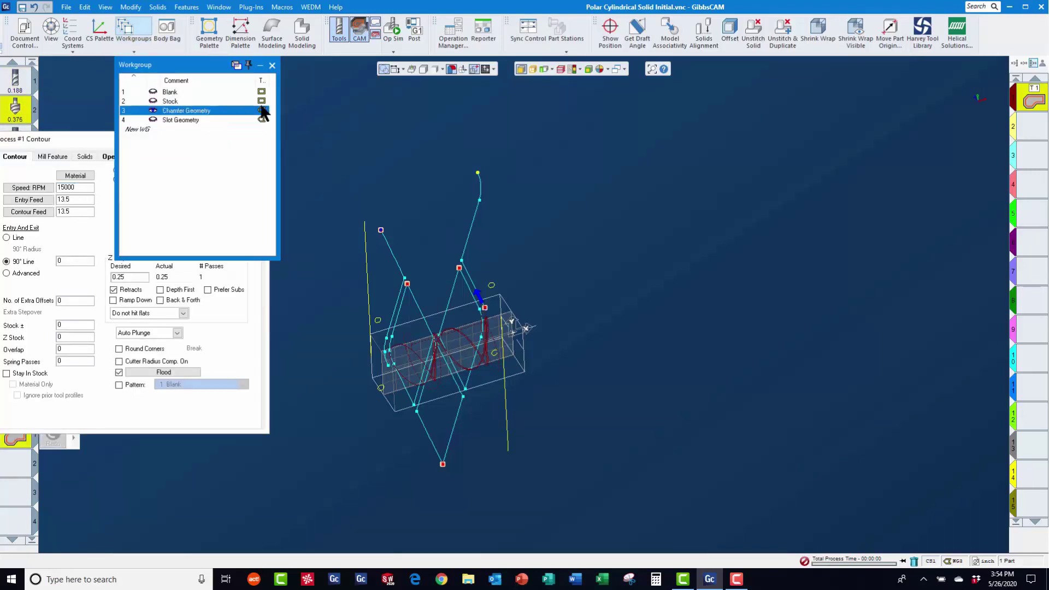
{"action": "left_click", "coordinate": [271, 66]}
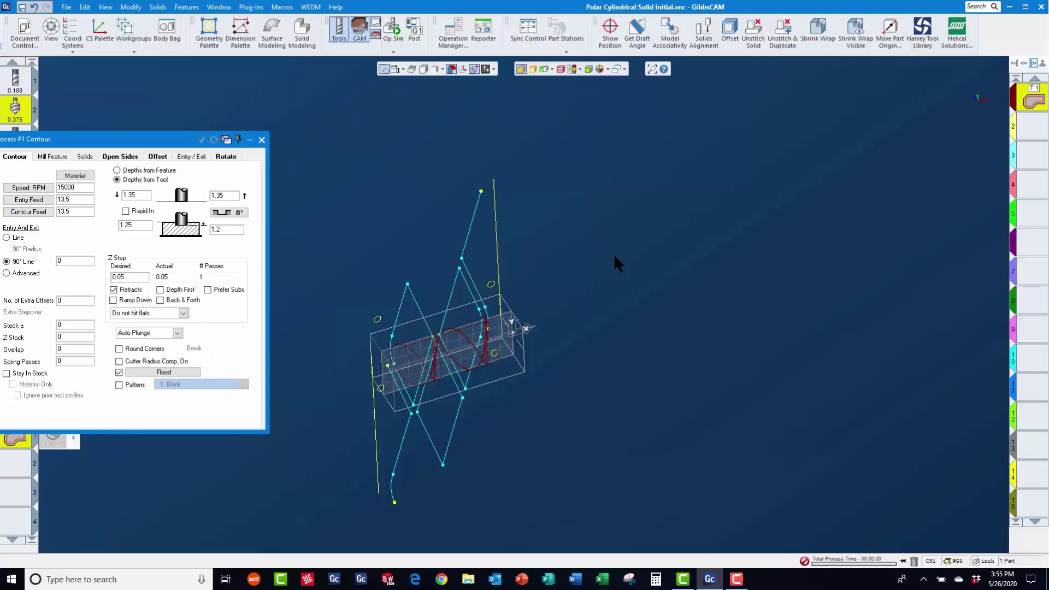
Step: Select the chamfer chain with start and end points and generate its 0.05 Z-step contour toolpath
{"action": "middle_click_drag", "start_coordinate": [614, 253], "coordinate": [557, 366]}
{"action": "right_click_drag", "start_coordinate": [435, 371], "coordinate": [565, 271]}
{"action": "left_click", "coordinate": [409, 387]}
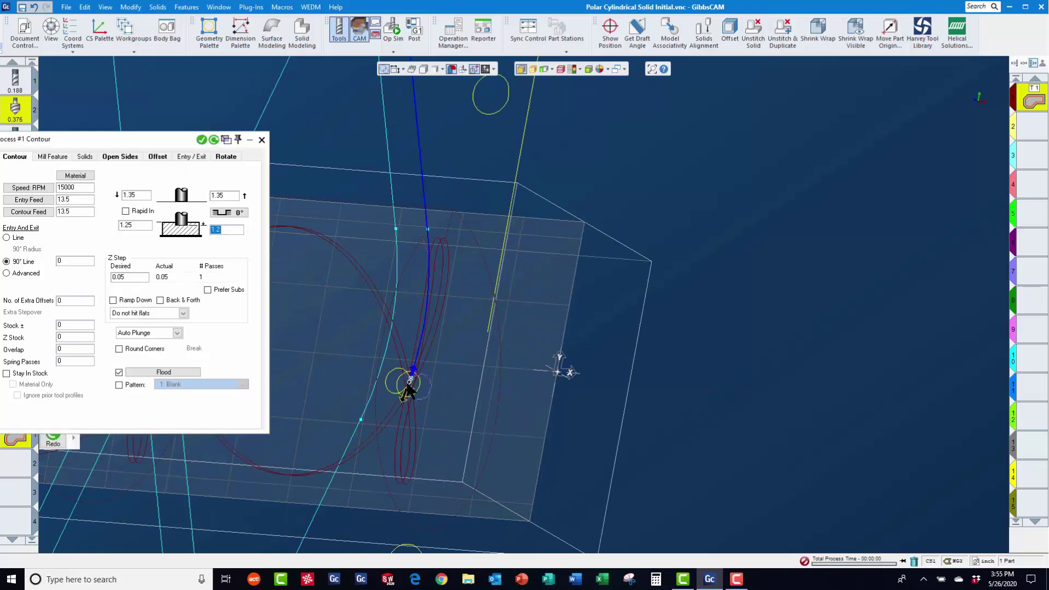
{"action": "scroll", "coordinate": [390, 384], "scroll_direction": "down", "scroll_amount": 5}
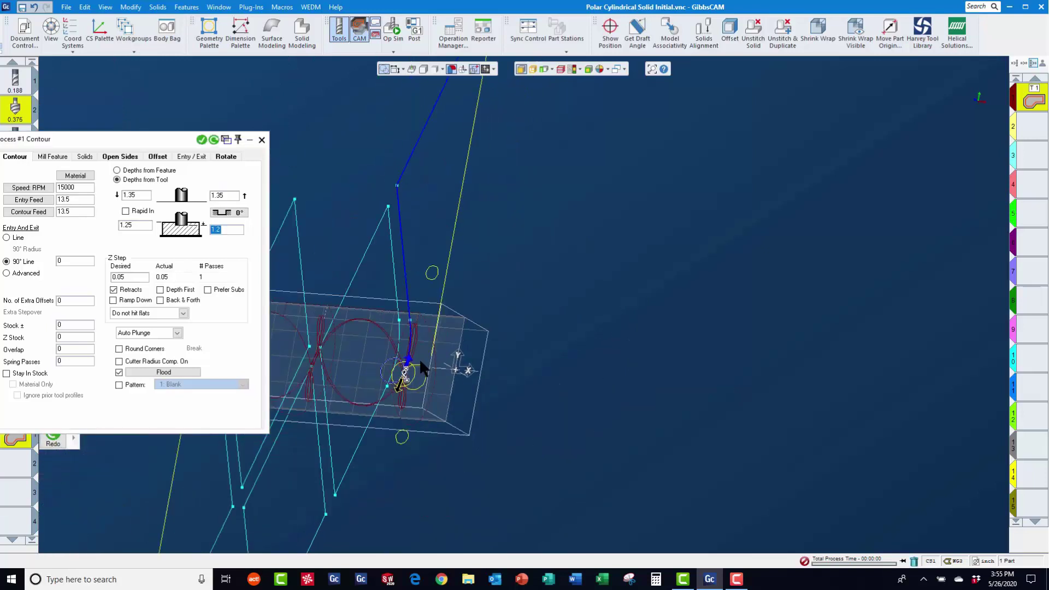
{"action": "left_click", "coordinate": [415, 310]}
{"action": "left_click", "coordinate": [386, 305]}
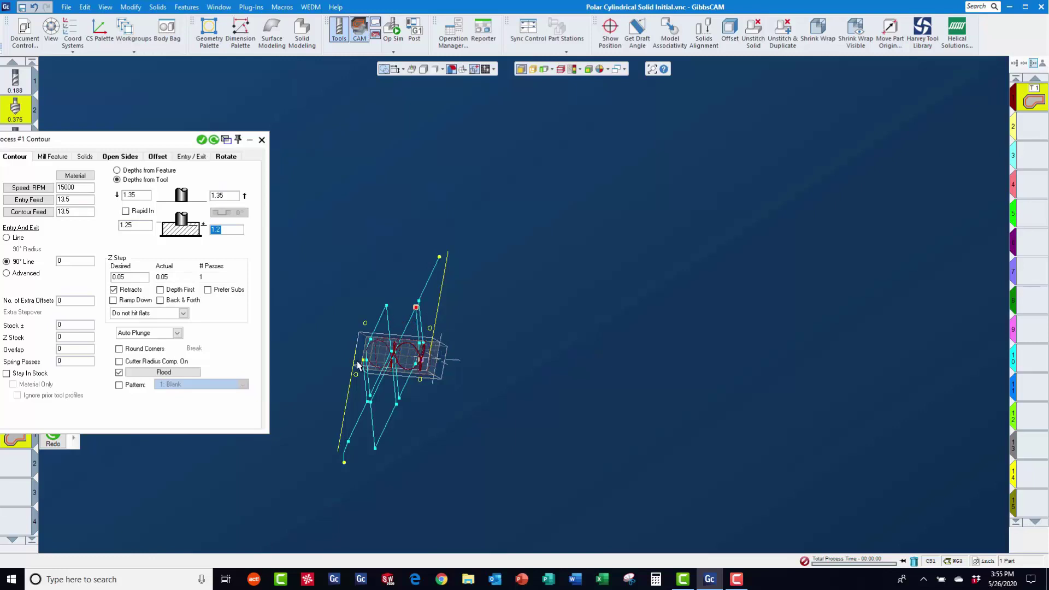
{"action": "left_click", "coordinate": [362, 361]}
{"action": "left_click", "coordinate": [374, 448]}
{"action": "left_click", "coordinate": [200, 139]}
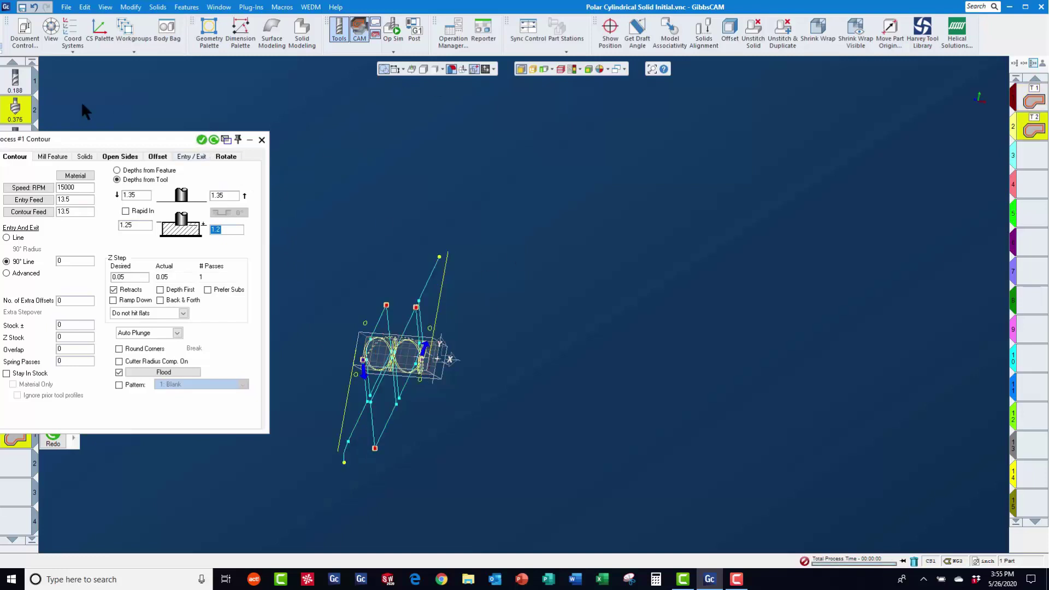
Step: Check the WG Info of the Chamfer Geometry and Slot Geometry workgroups to confirm both are wrapped
{"action": "left_click", "coordinate": [125, 30]}
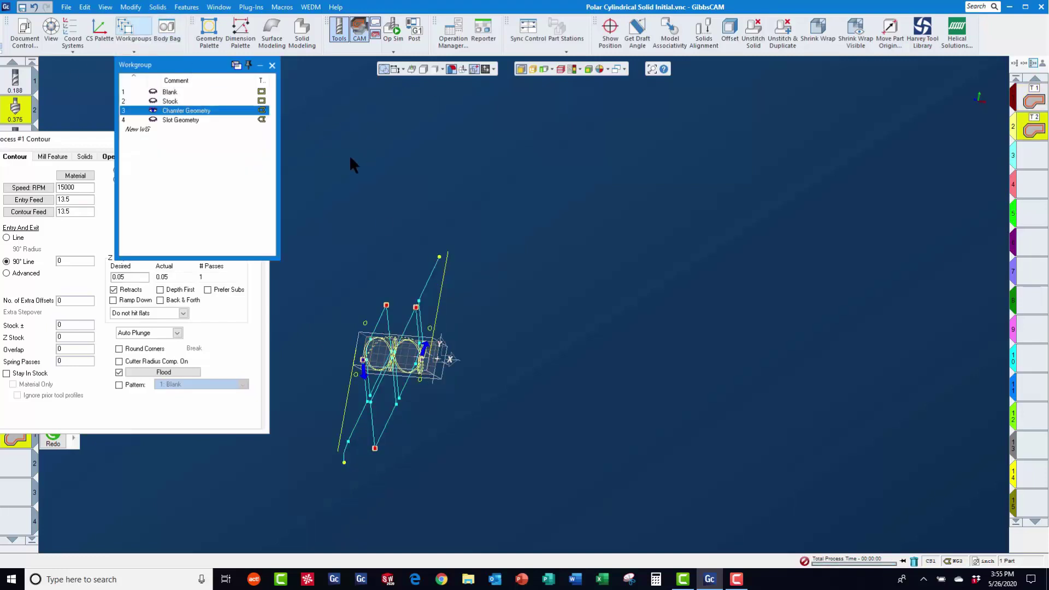
{"action": "right_click", "coordinate": [194, 109]}
{"action": "left_click", "coordinate": [224, 114]}
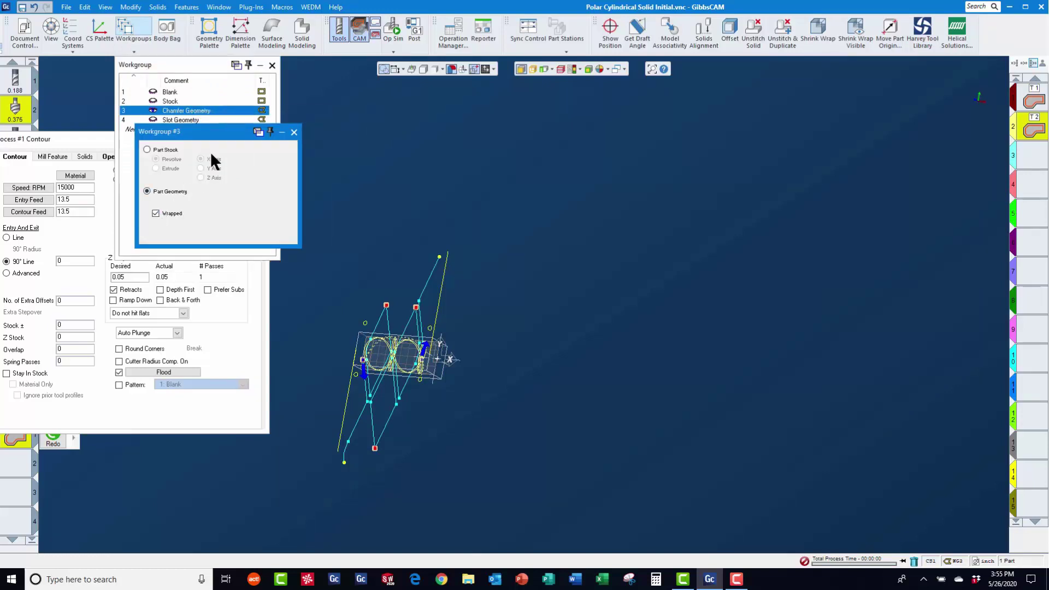
{"action": "left_click", "coordinate": [294, 132]}
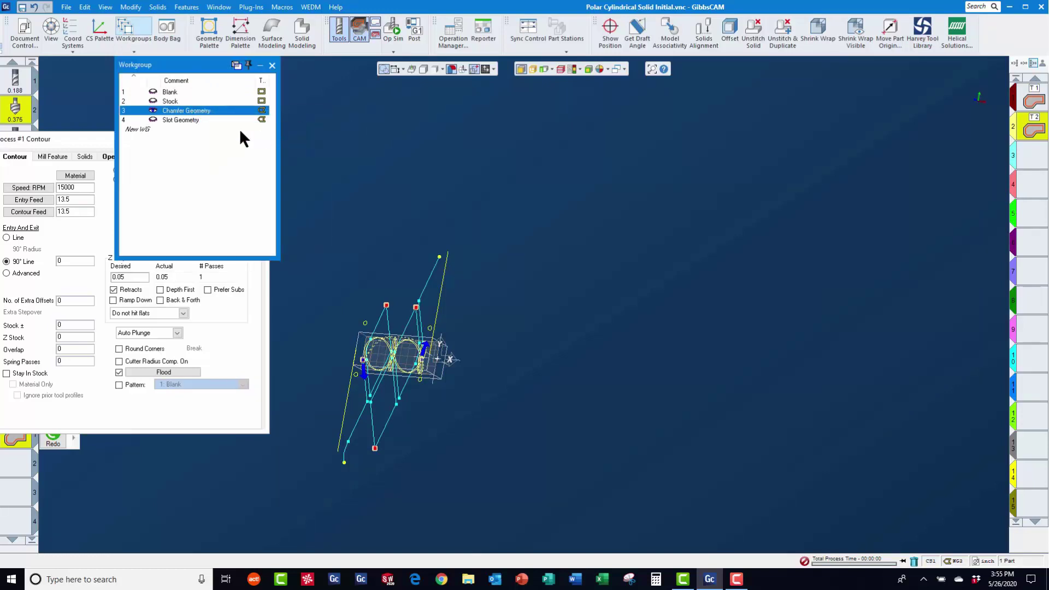
{"action": "right_click", "coordinate": [176, 121]}
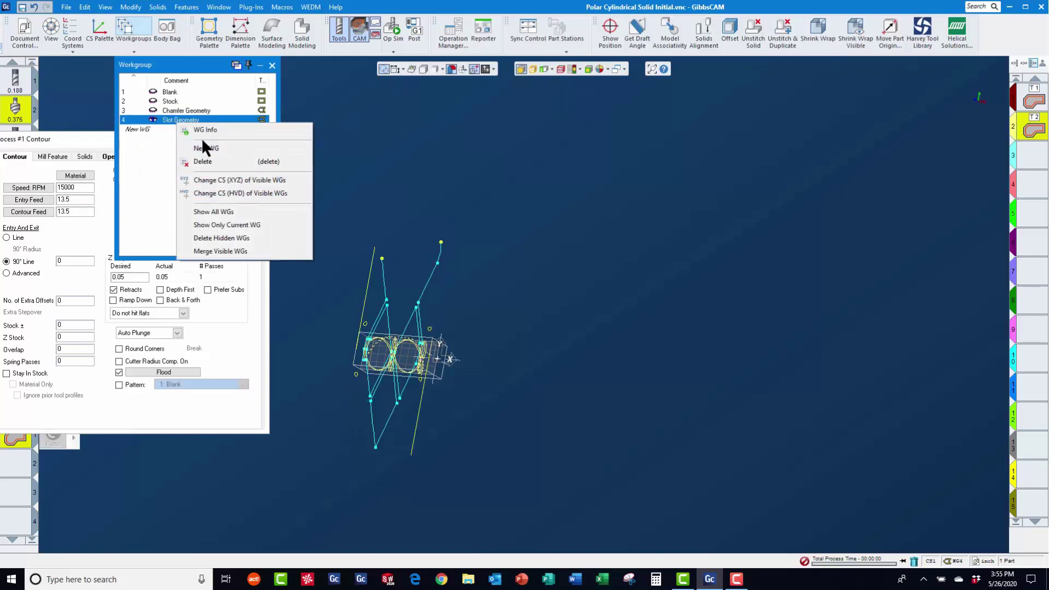
{"action": "left_click", "coordinate": [210, 131]}
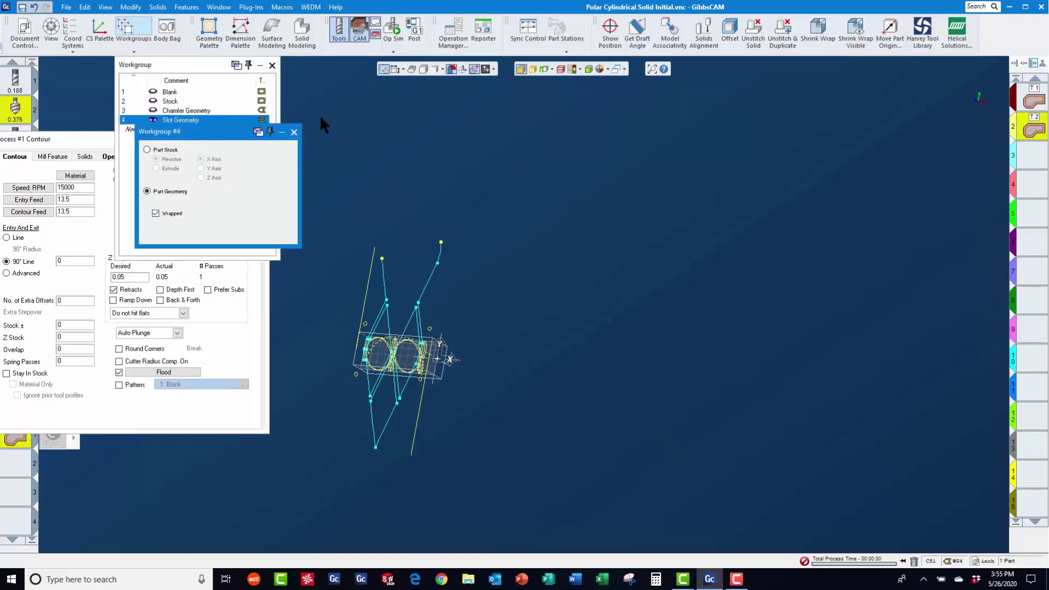
{"action": "left_click", "coordinate": [294, 133]}
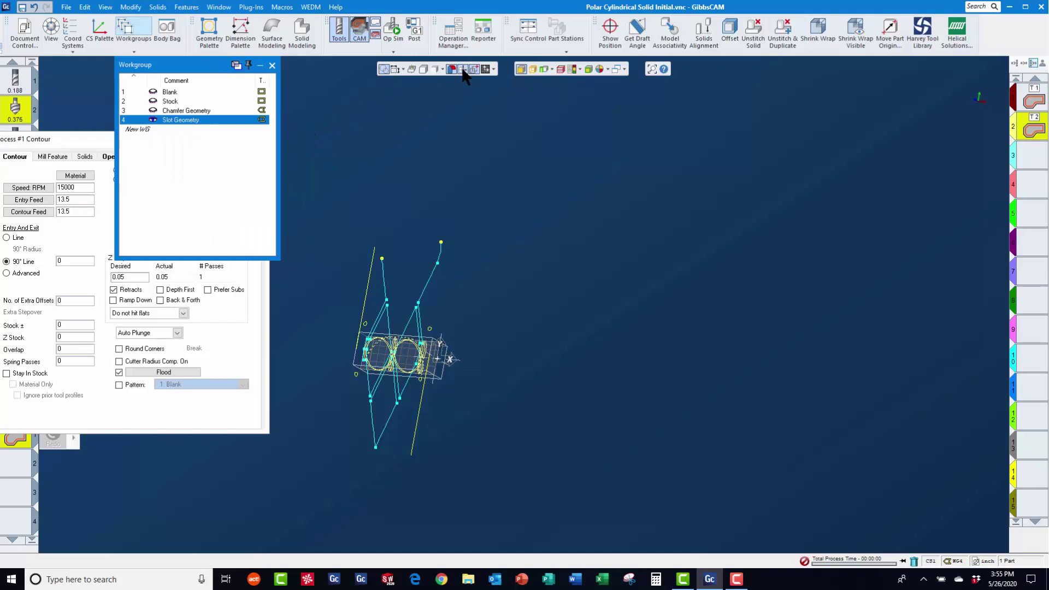
Step: Toggle the wireframe display off and zoom to fit the whole part
{"action": "left_click", "coordinate": [462, 69]}
{"action": "left_click", "coordinate": [462, 70]}
{"action": "left_click", "coordinate": [462, 69]}
{"action": "mouse_move", "coordinate": [978, 104]}
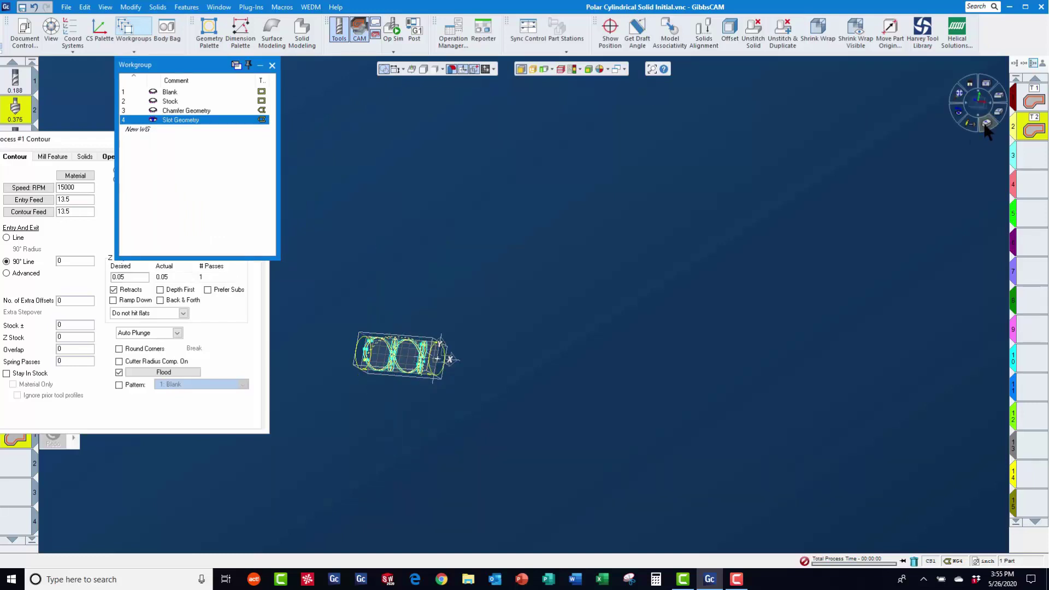
{"action": "left_click", "coordinate": [961, 98]}
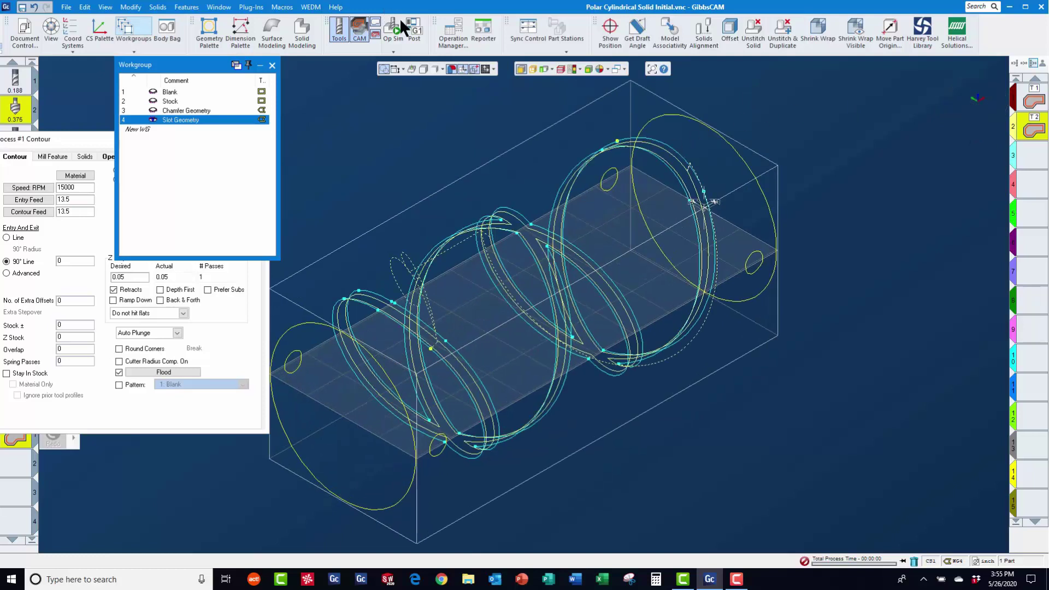
Step: Run Op Sim to watch the tool cut the curved slot into the blue cylinder stock
{"action": "left_click", "coordinate": [396, 25]}
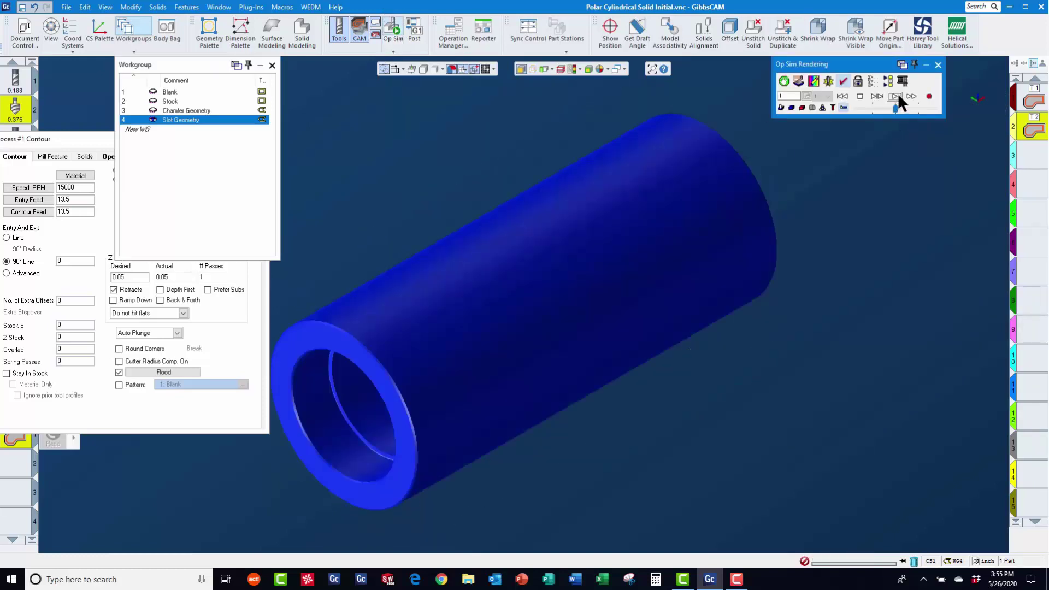
{"action": "left_click", "coordinate": [893, 96]}
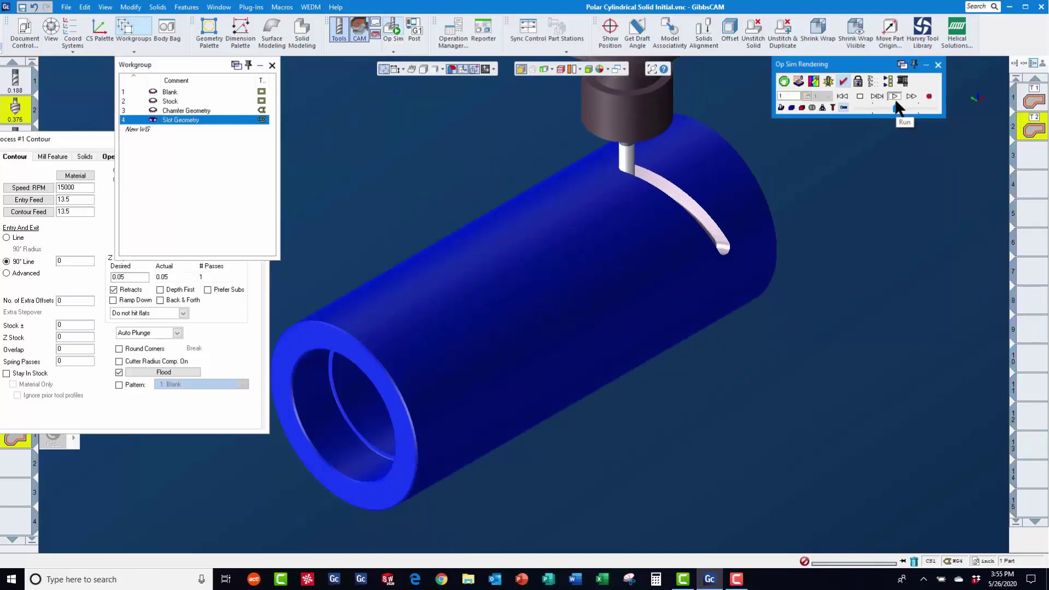